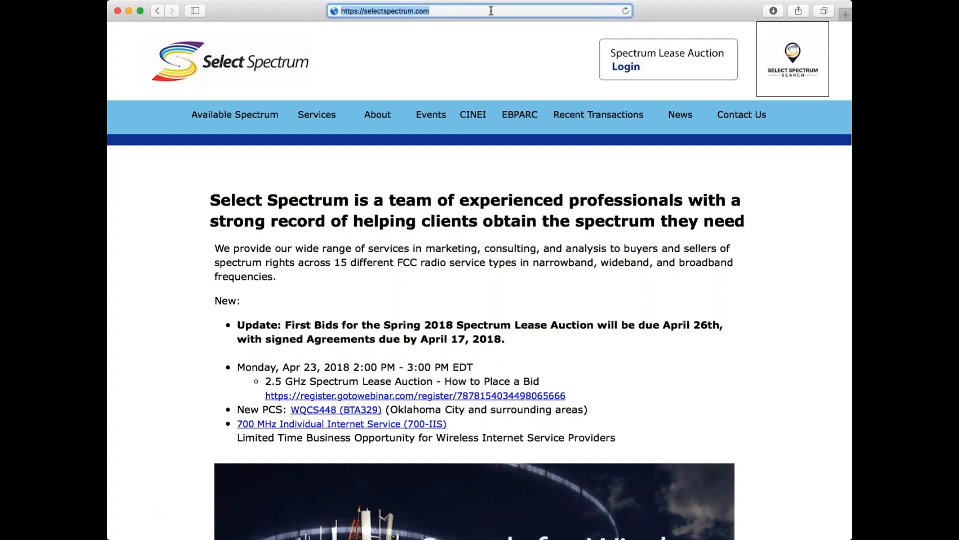
Load selectspectrum.com and open the Spectrum Lease Auction login from its home page
key(Right)
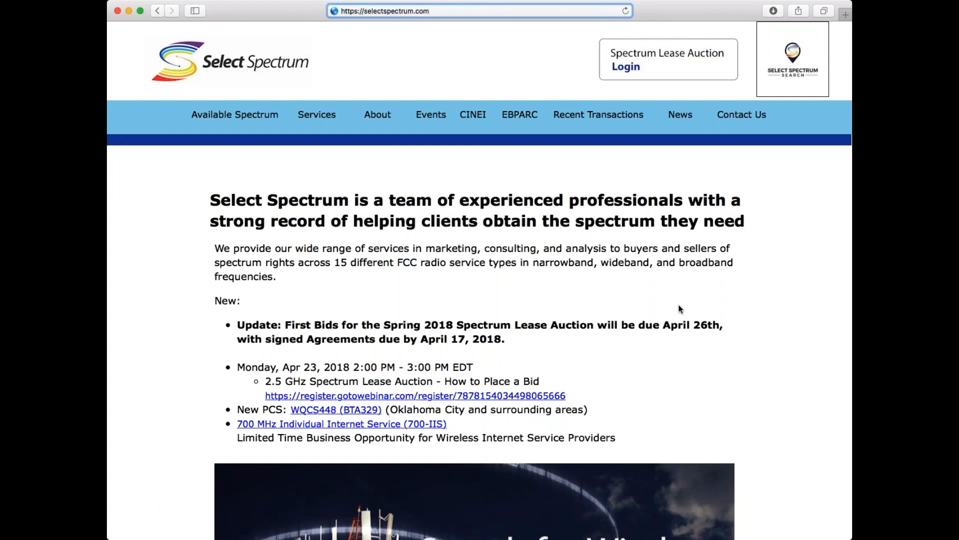
key(Return)
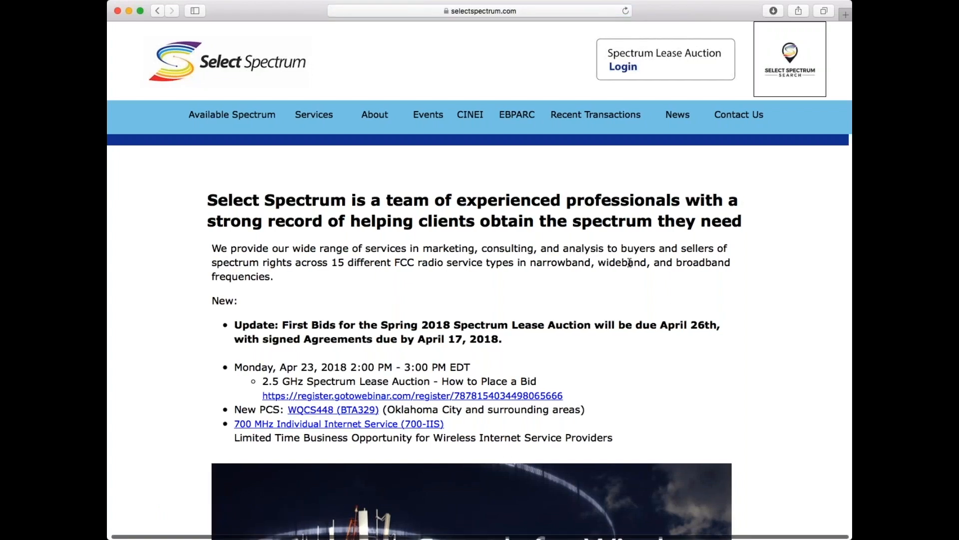
scroll(624, 70, down, 1)
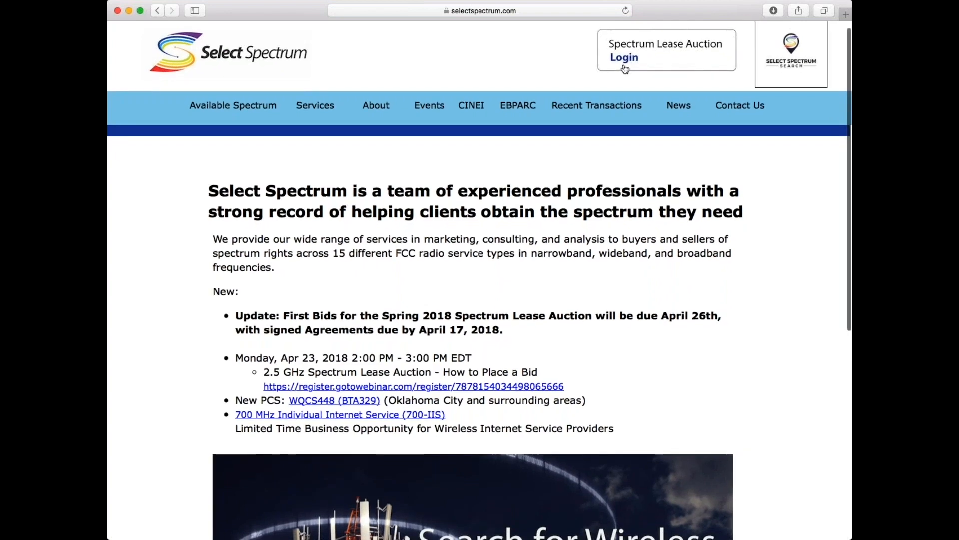
scroll(627, 72, up, 1)
click(631, 72)
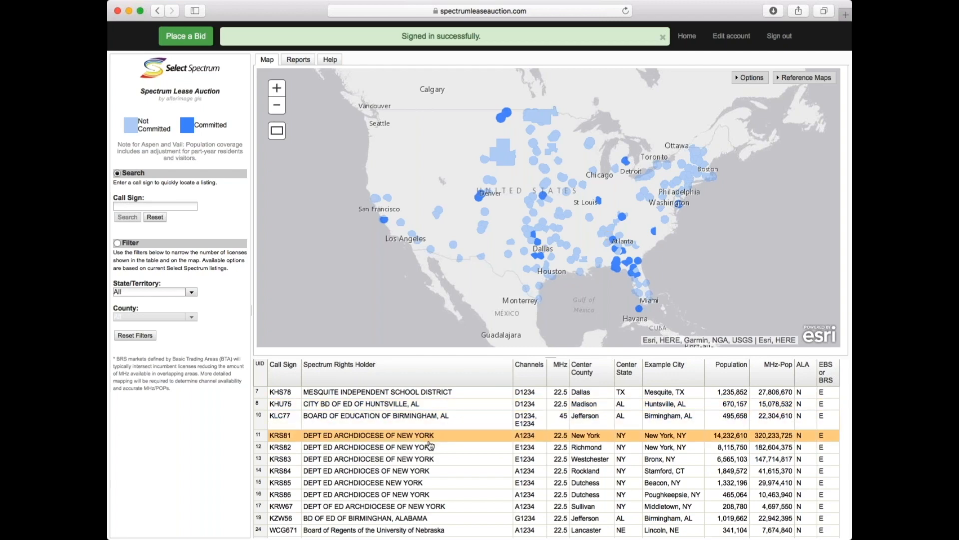
Look through the auction's license table, including the Archdiocese of New York listings and the ALA column
scroll(429, 450, down, 3)
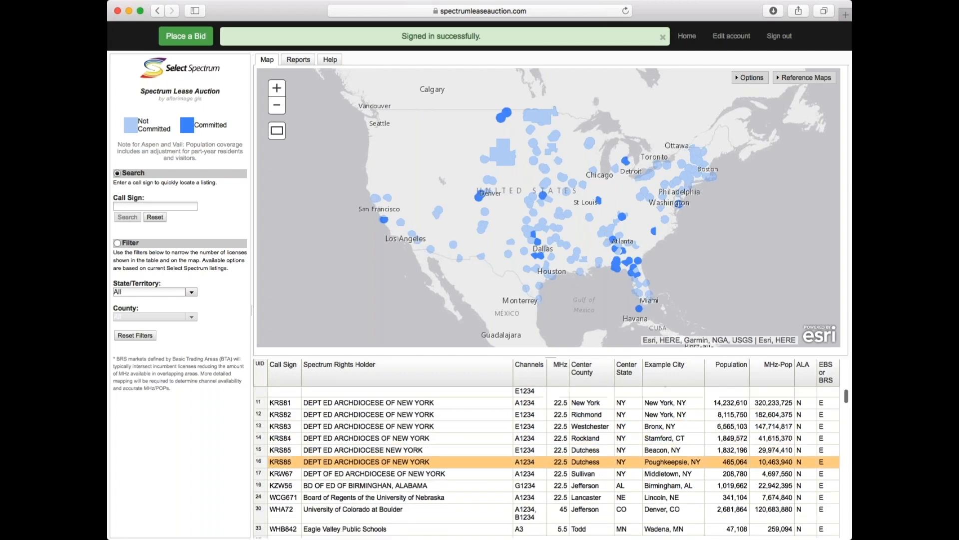
scroll(422, 465, down, 3)
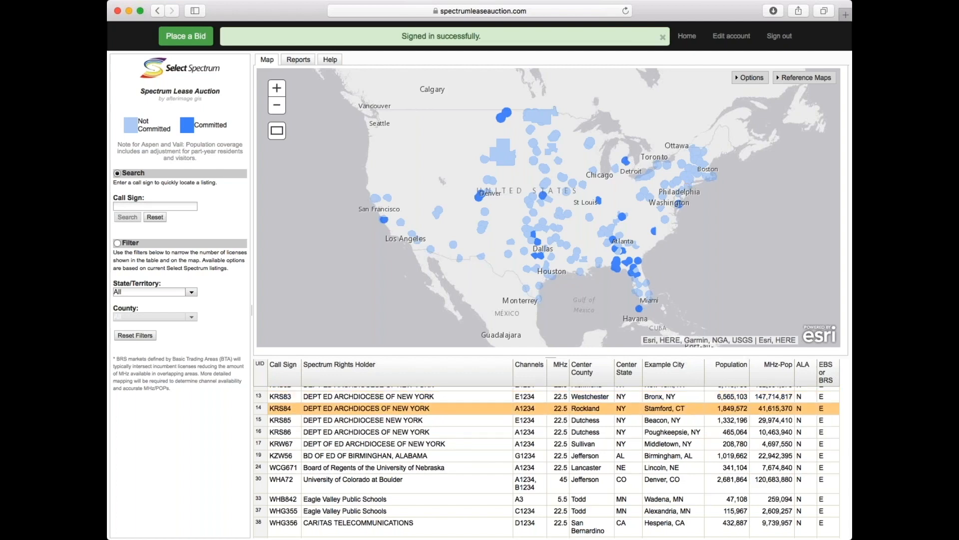
scroll(805, 422, down, 1)
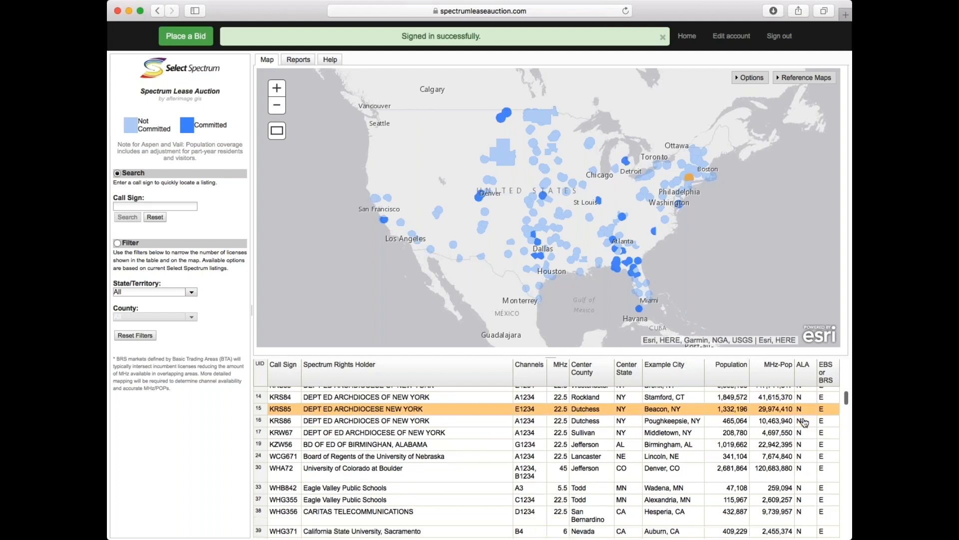
scroll(805, 422, up, 3)
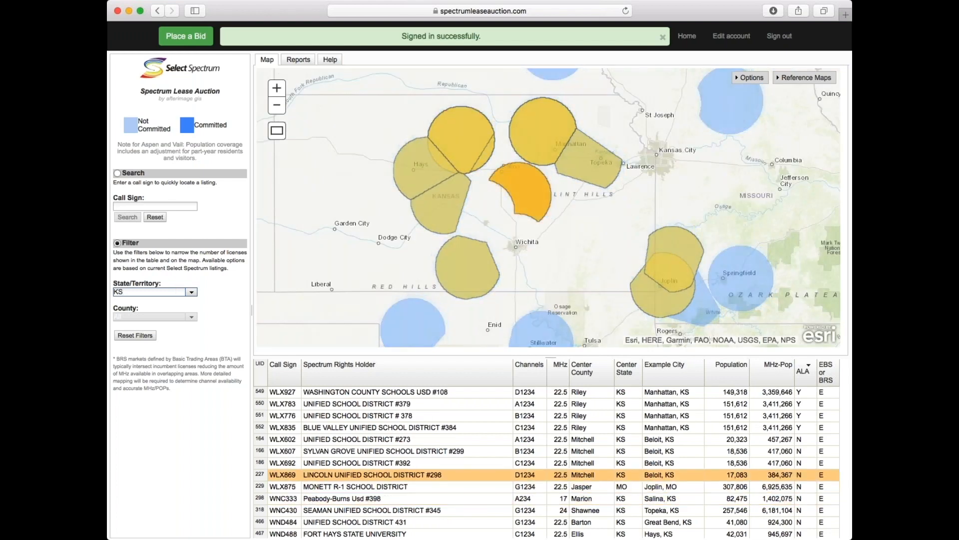
Browse the Kansas licenses and show the WLX927 Washington County Schools USD #108 service area on the map
scroll(550, 478, down, 1)
scroll(549, 479, up, 1)
scroll(635, 444, down, 1)
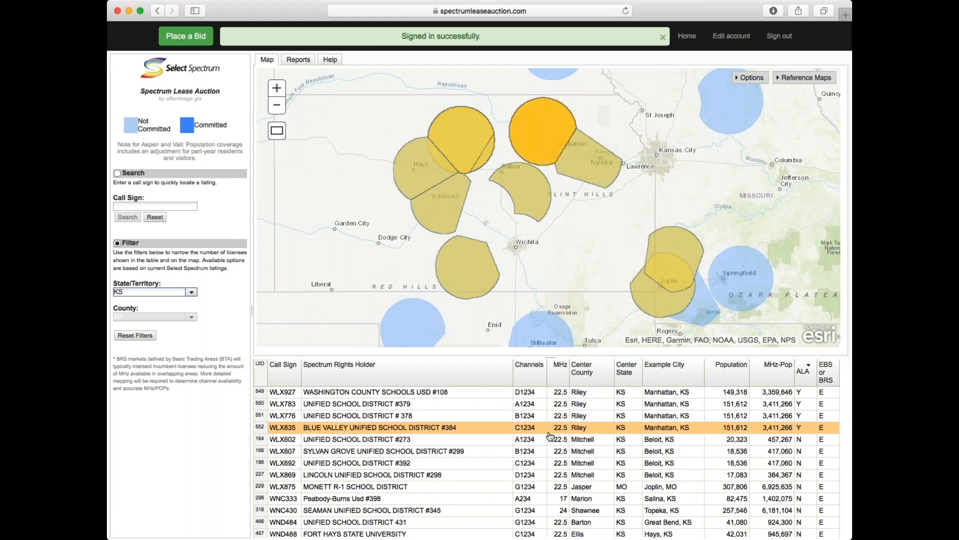
click(372, 396)
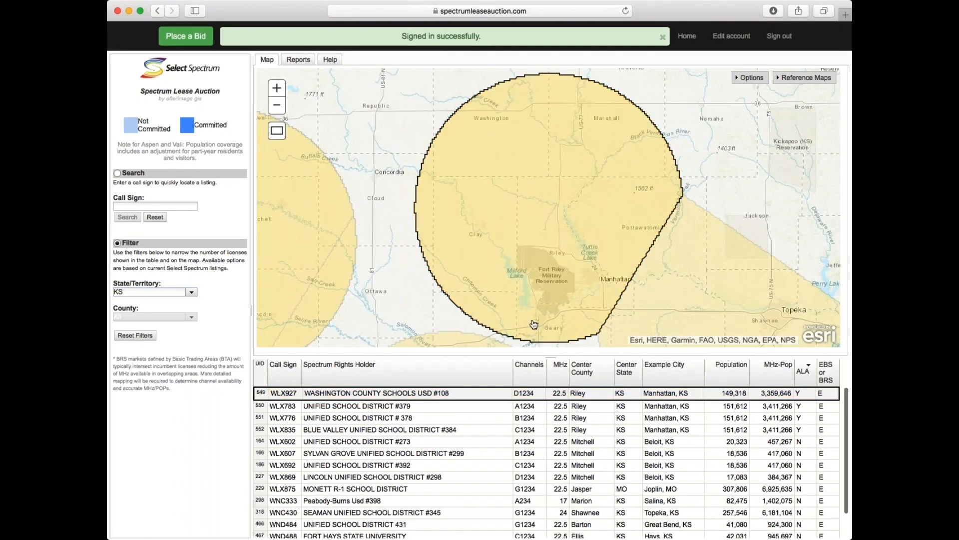
drag(534, 325, 534, 323)
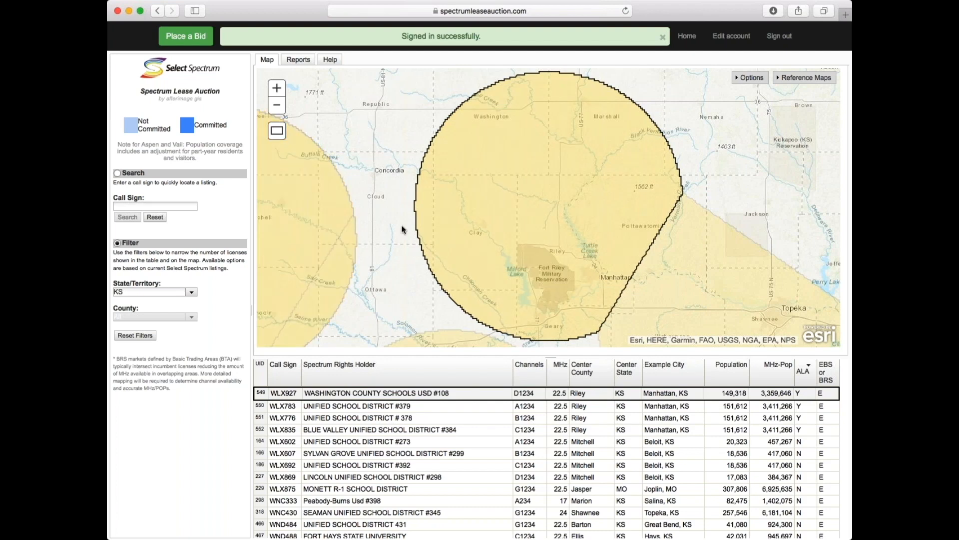
Go to the Spectrum Lease Auction information page at selectspectrum.com/sla
click(470, 10)
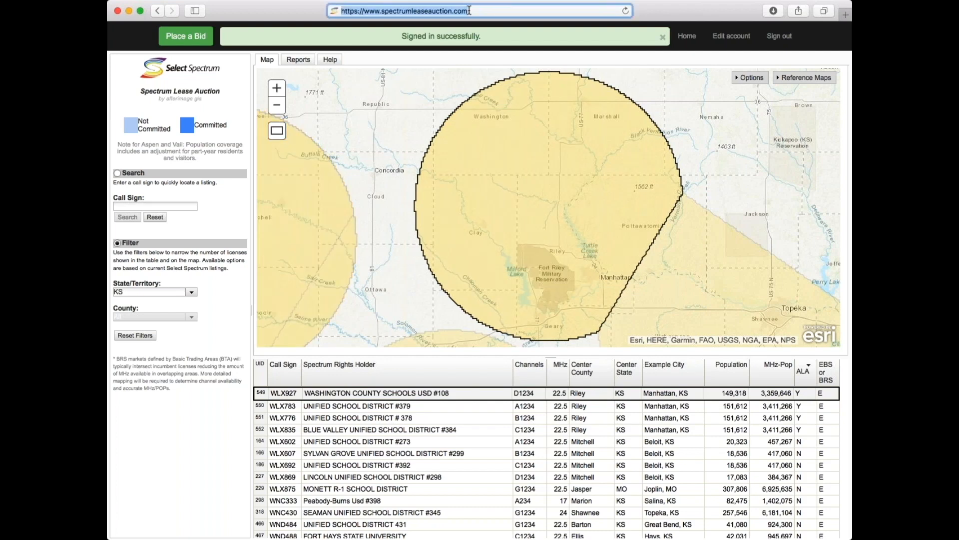
text(SELE)
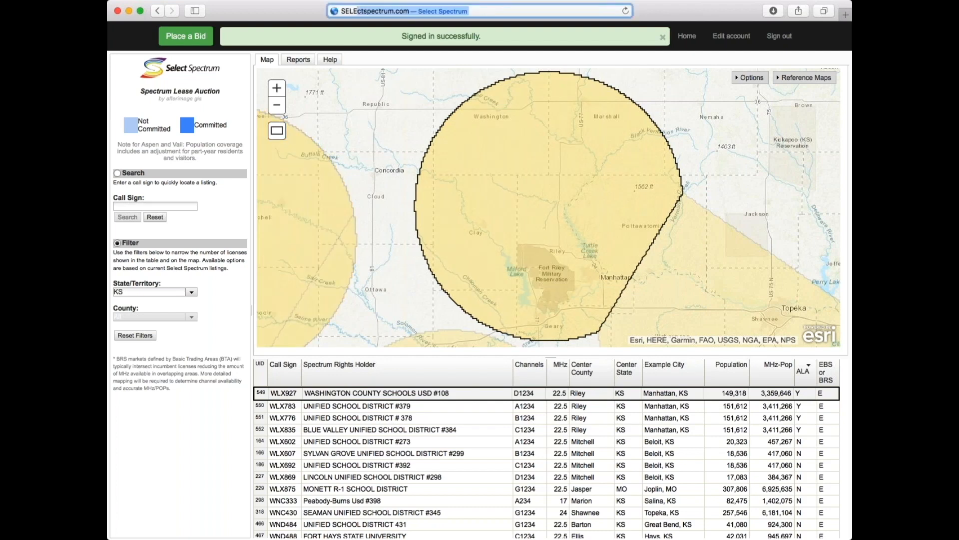
text(CTSPECTRUM.COM/SLA)
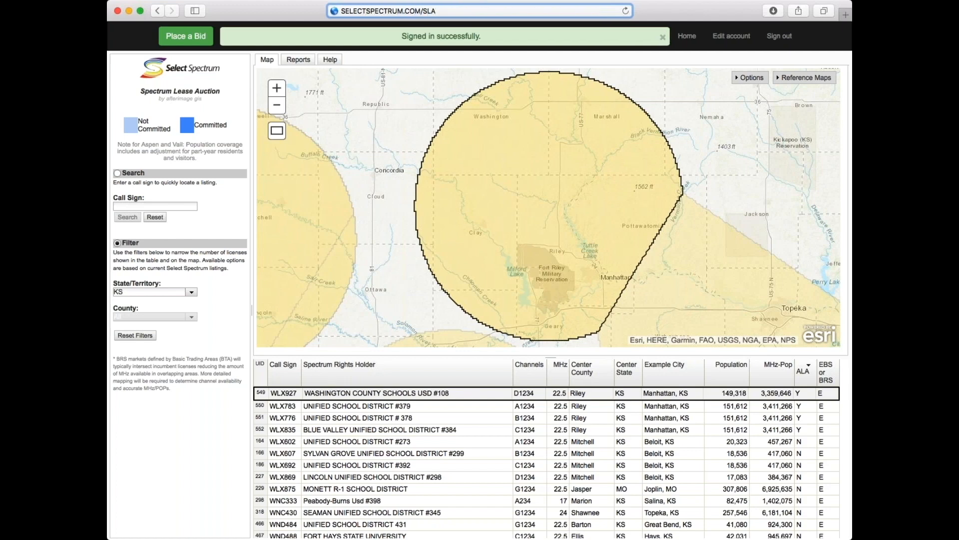
key(Return)
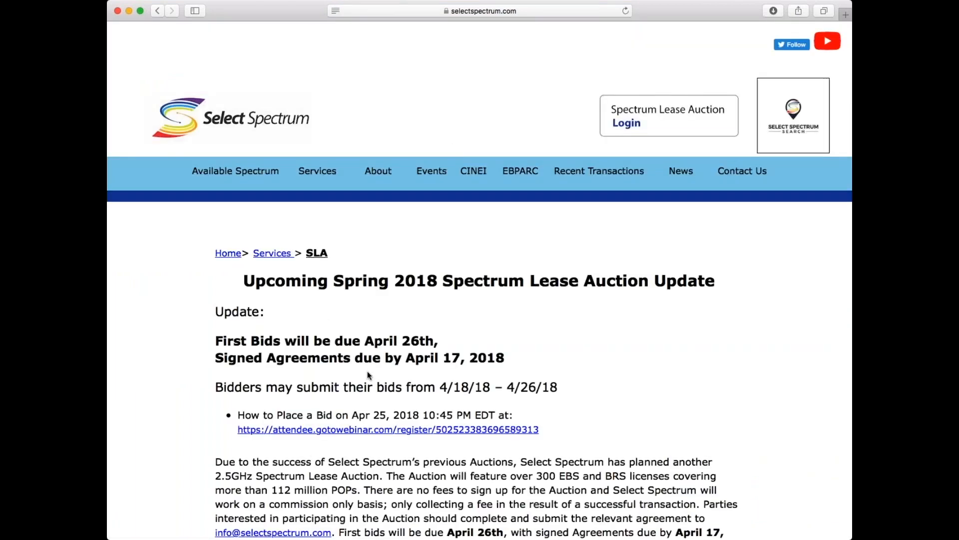
Read the Spring 2018 Spectrum Lease Auction update through the bid deadlines, license map and registration section
scroll(384, 380, down, 3)
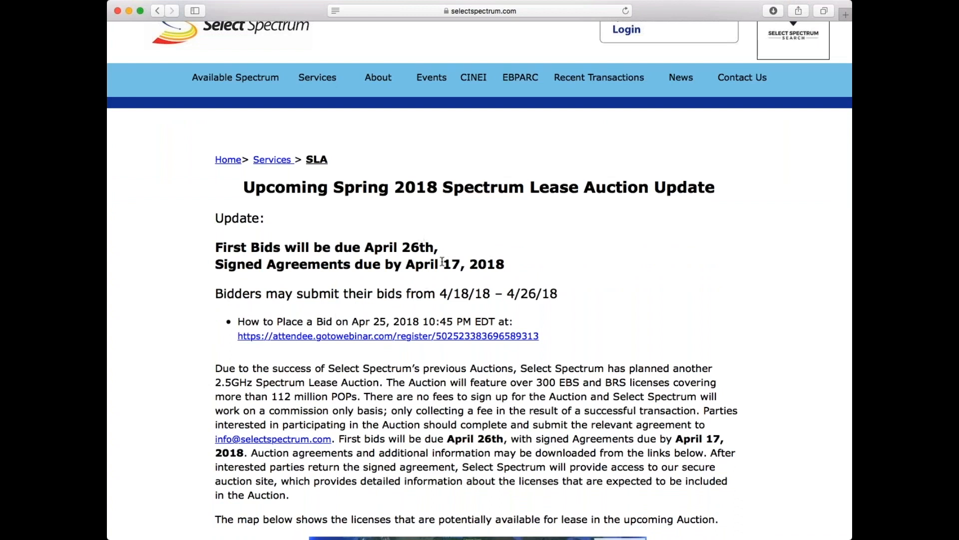
scroll(425, 239, down, 2)
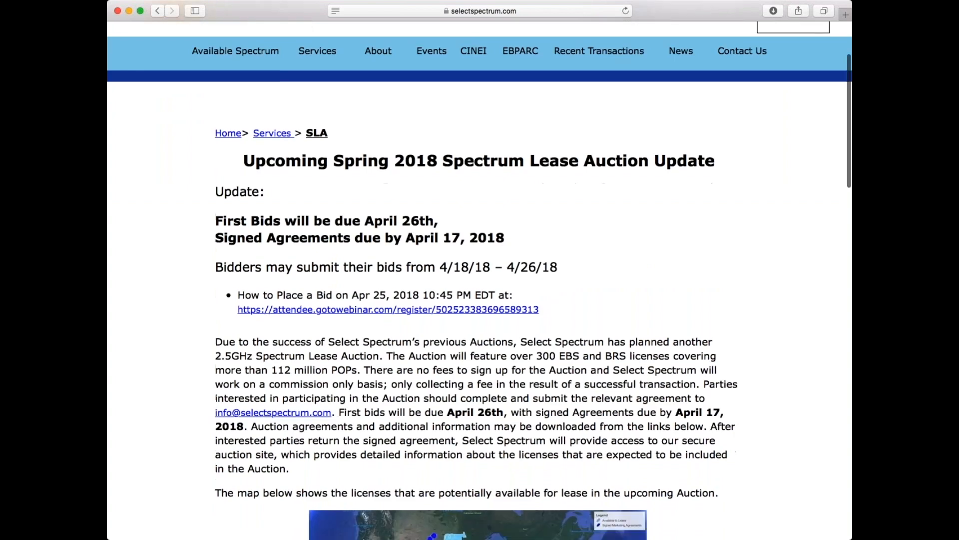
scroll(425, 239, down, 3)
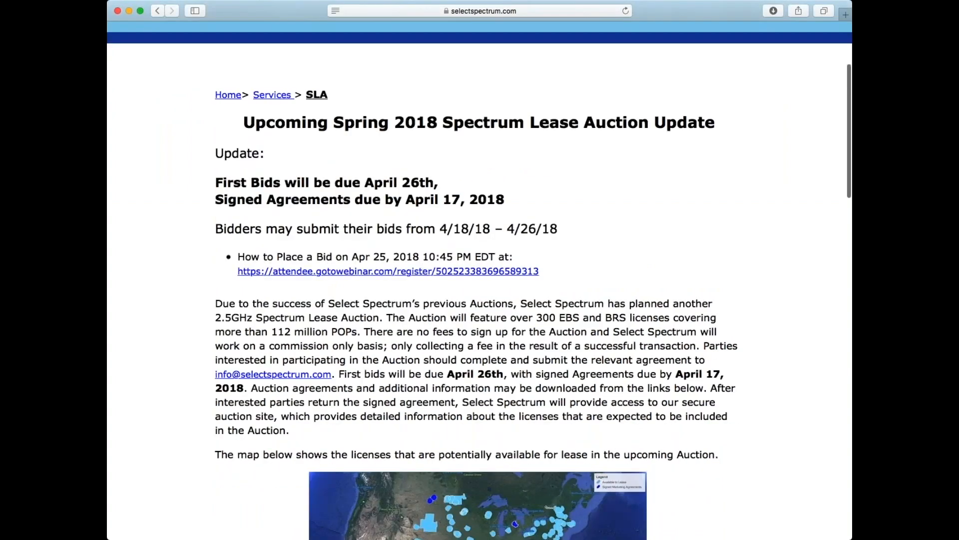
scroll(449, 331, down, 1)
scroll(449, 331, down, 5)
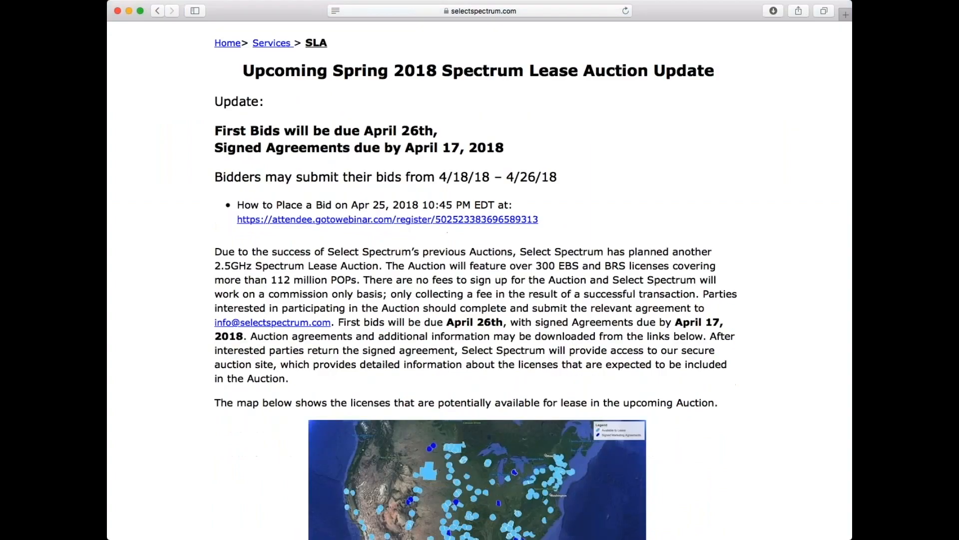
scroll(448, 331, down, 9)
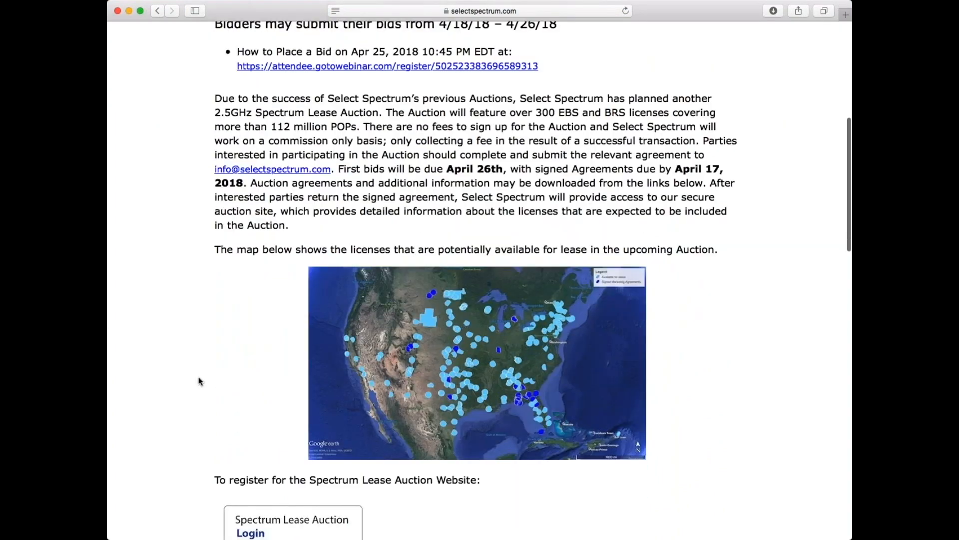
scroll(202, 377, down, 4)
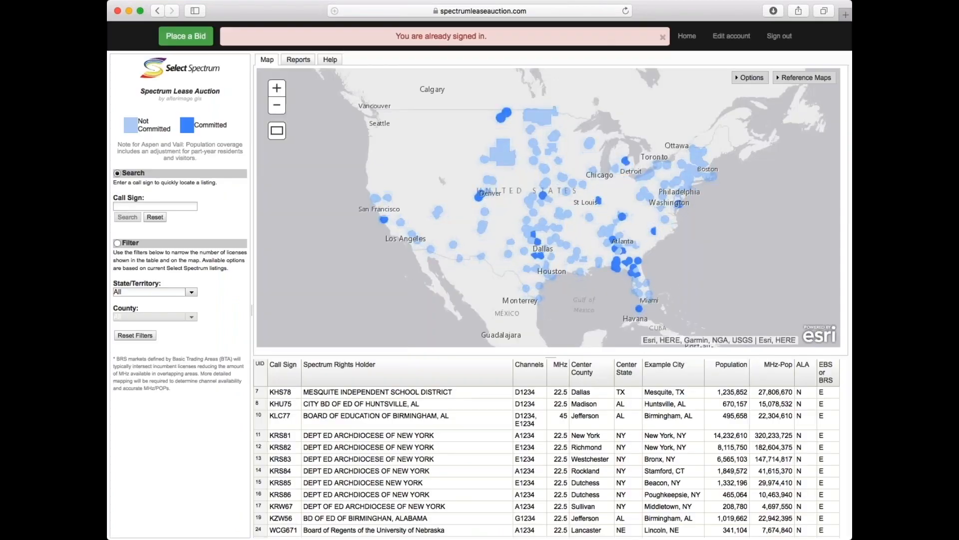
Return to the SLA page and review the registration steps and the Spectrum Lease Auction Information and Forms list
key(super+l)
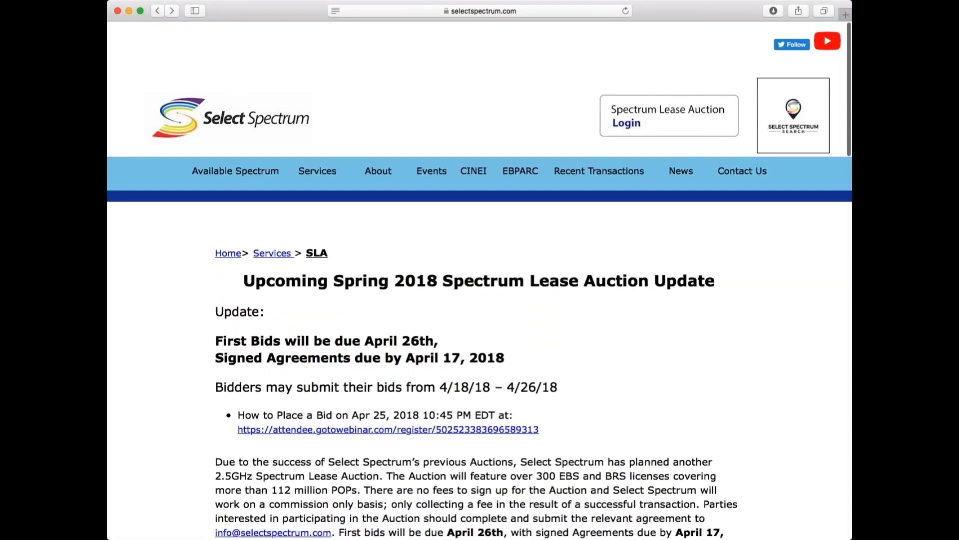
scroll(479, 280, down, 2)
scroll(454, 398, down, 15)
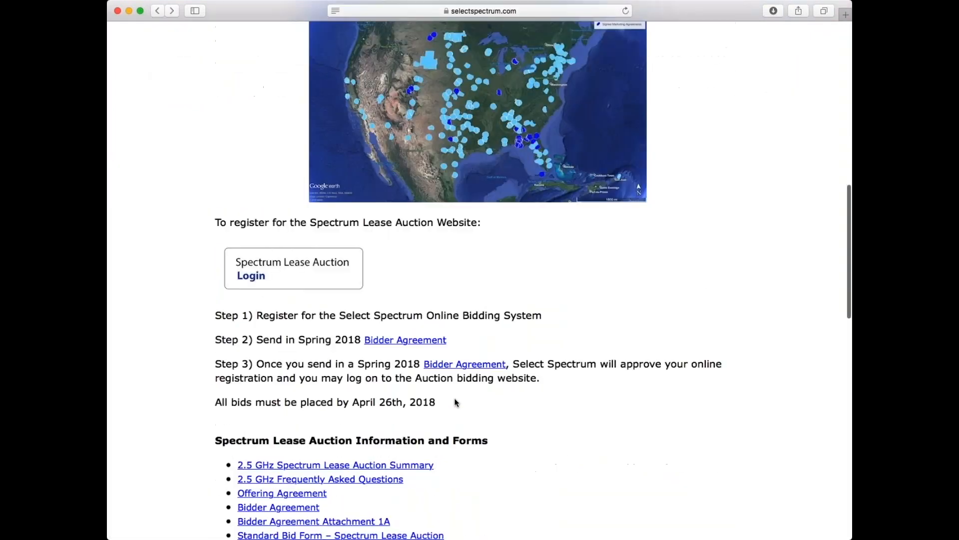
scroll(454, 398, down, 4)
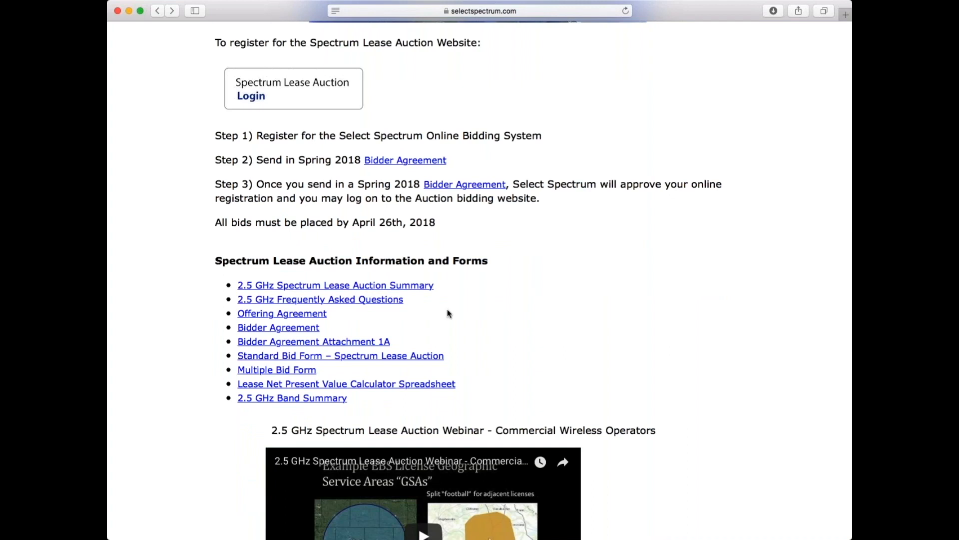
scroll(366, 306, down, 1)
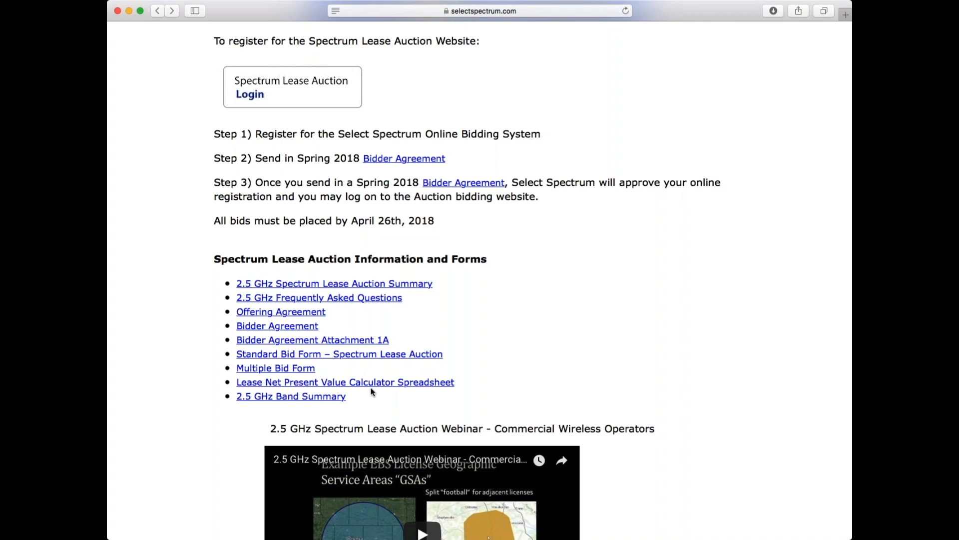
Highlight the Lease Net Present Value Calculator Spreadsheet link, then switch to the lease estimation template in Excel and show it full screen
triple_click(360, 382)
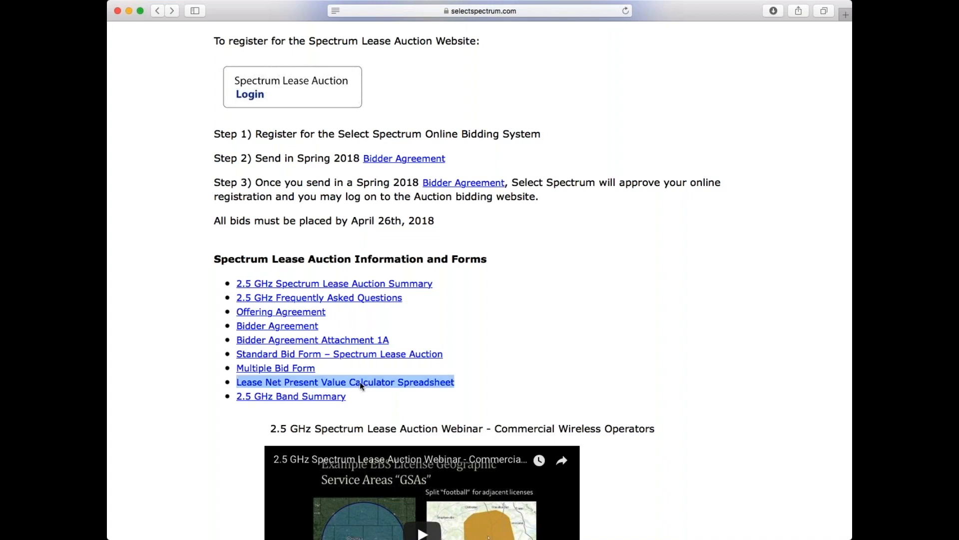
click(430, 427)
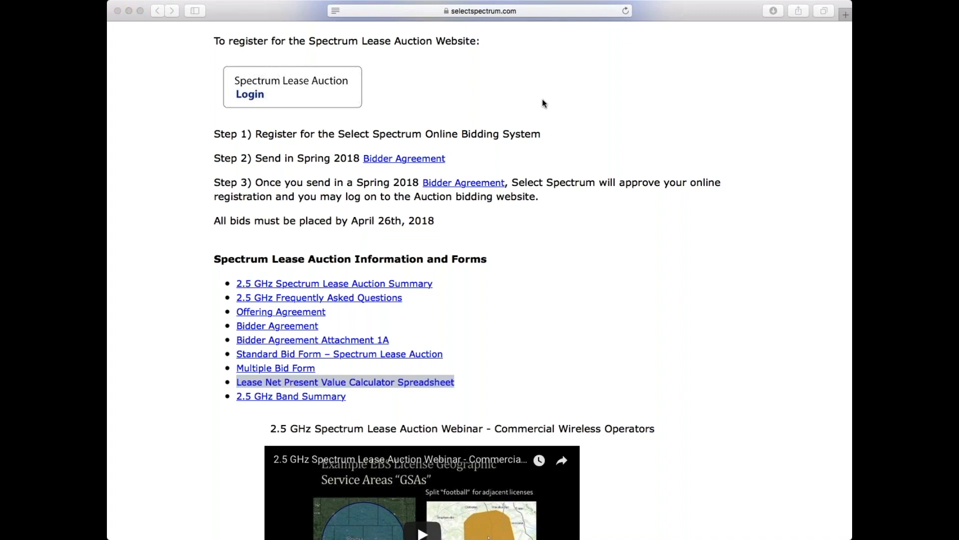
click(511, 90)
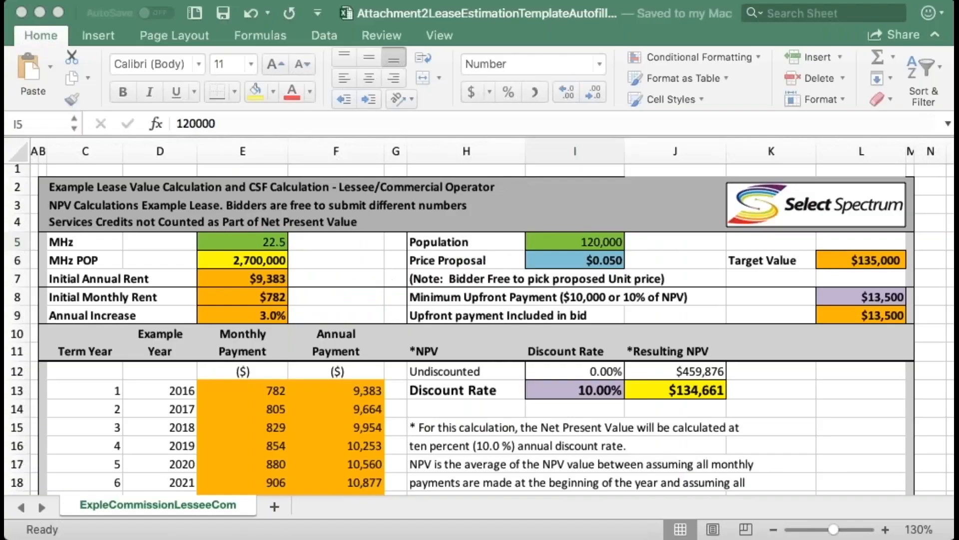
click(54, 12)
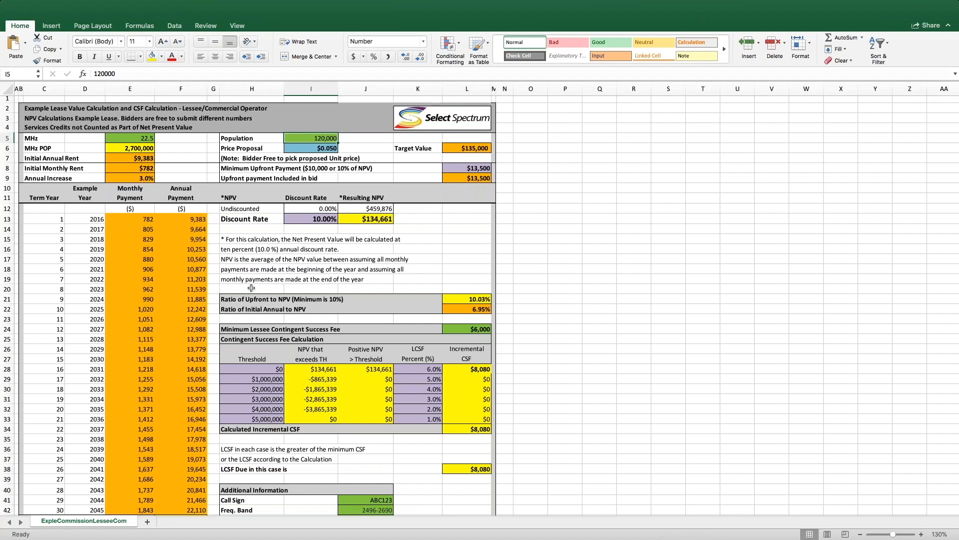
Look over the lease calculator down to its cell color notes and inspect the MHz input
scroll(251, 288, down, 4)
scroll(245, 289, down, 9)
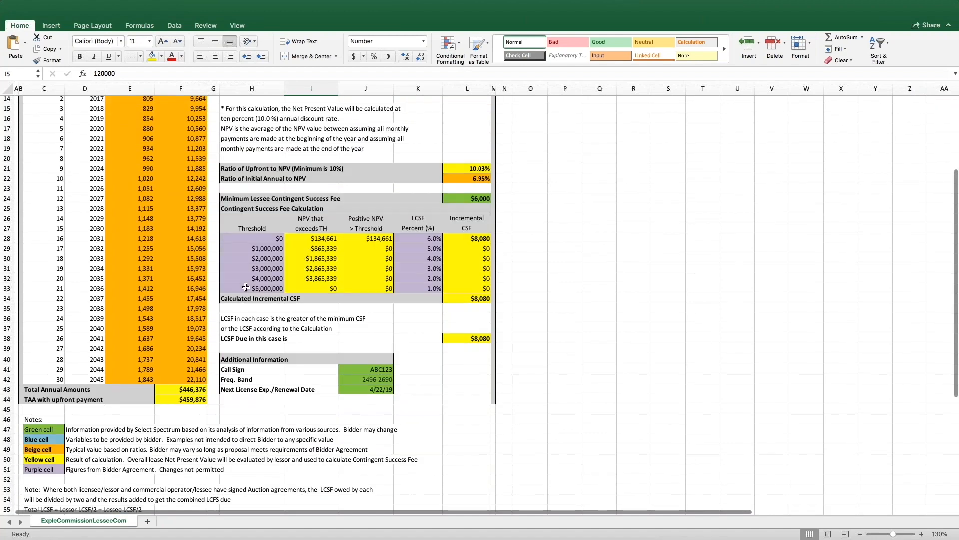
scroll(245, 288, up, 13)
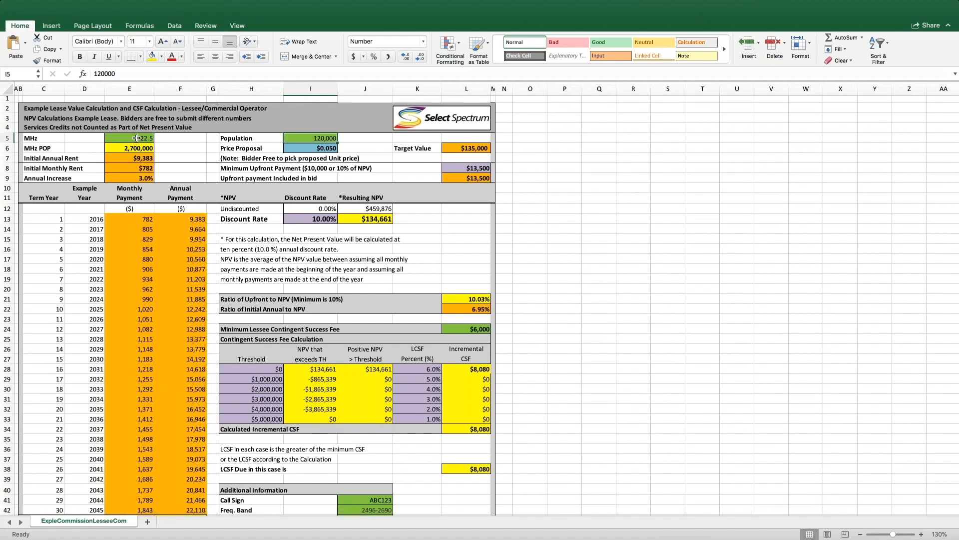
click(136, 138)
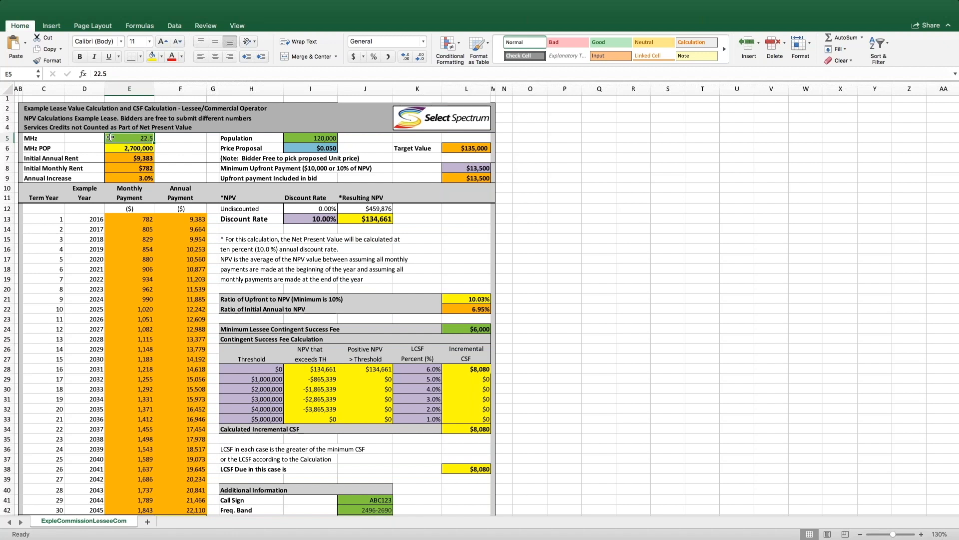
Set the Population in the lease value calculation to 146,343
click(315, 138)
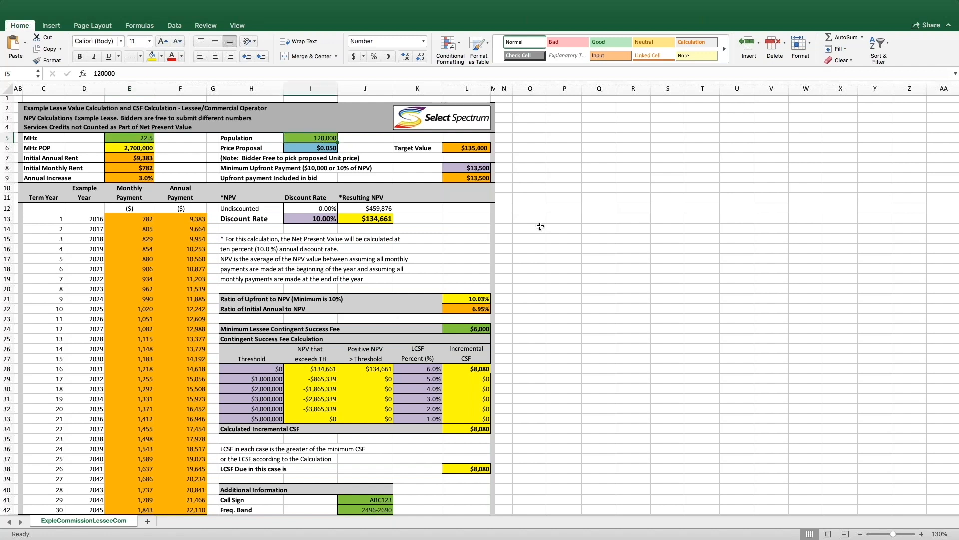
text(146)
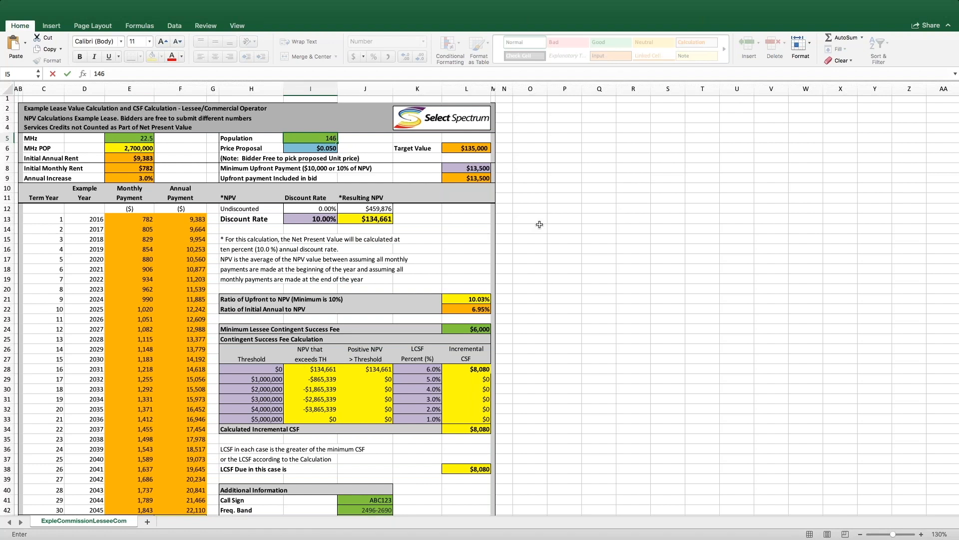
text(343)
click(372, 155)
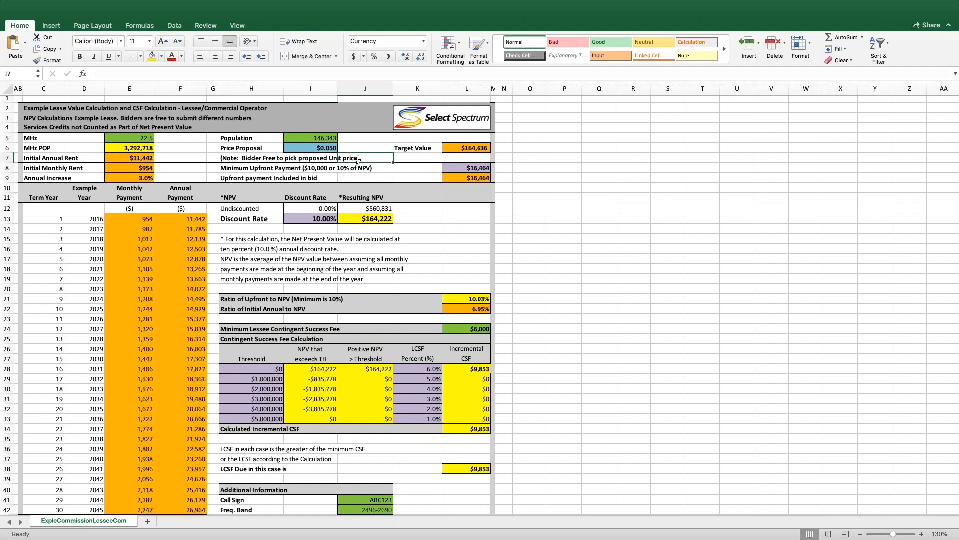
Inspect the Price Proposal, Initial Annual Rent, Initial Monthly Rent and Annual Increase inputs of the lease value calculation
click(326, 150)
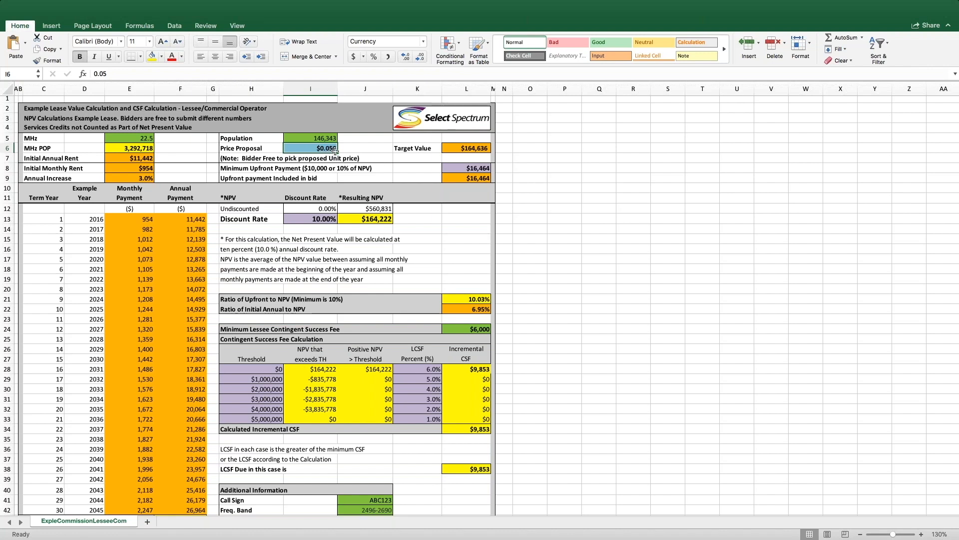
scroll(390, 181, left, 1)
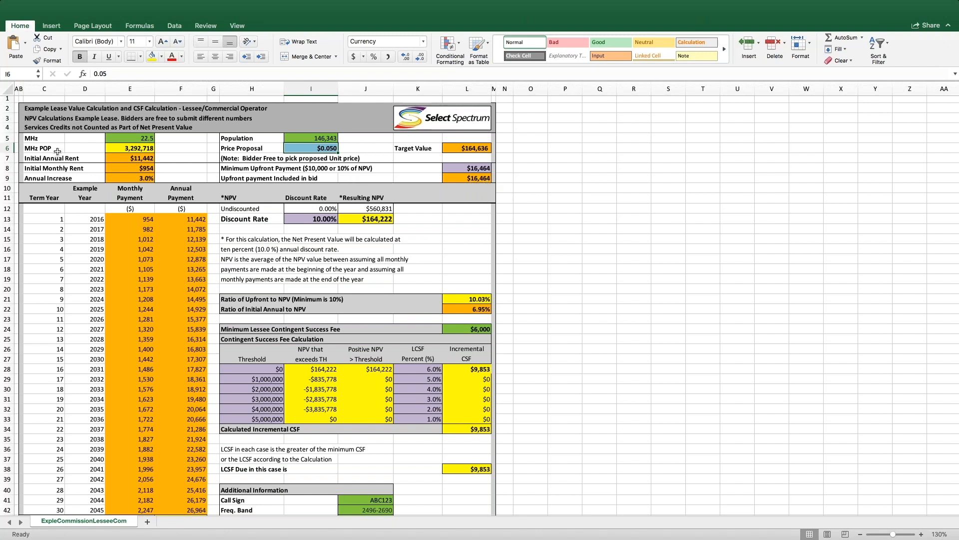
click(132, 158)
click(126, 170)
click(126, 179)
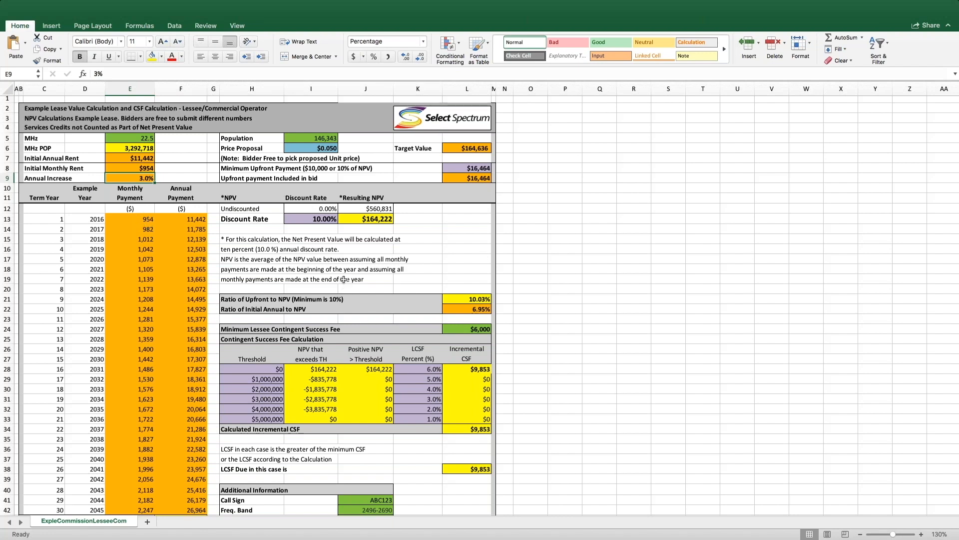
scroll(320, 275, down, 1)
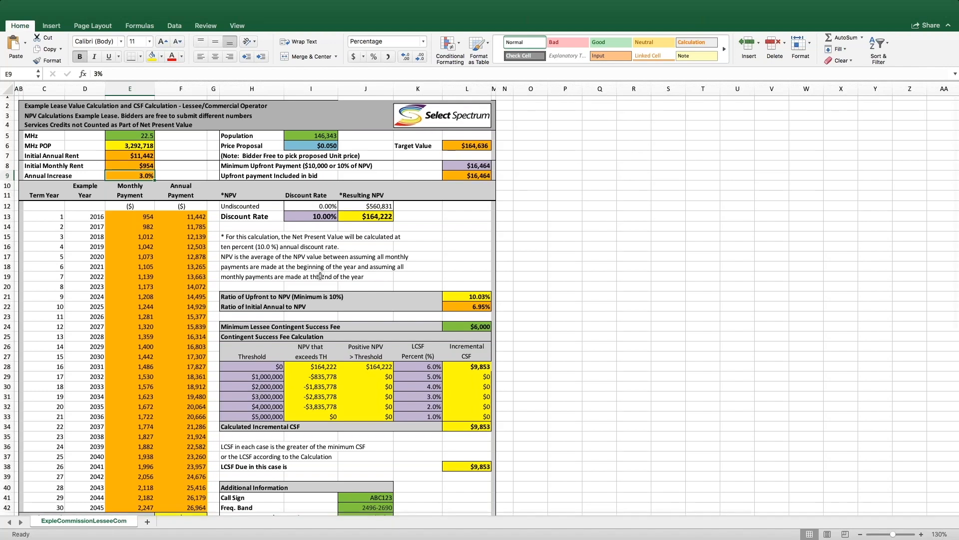
scroll(321, 275, up, 1)
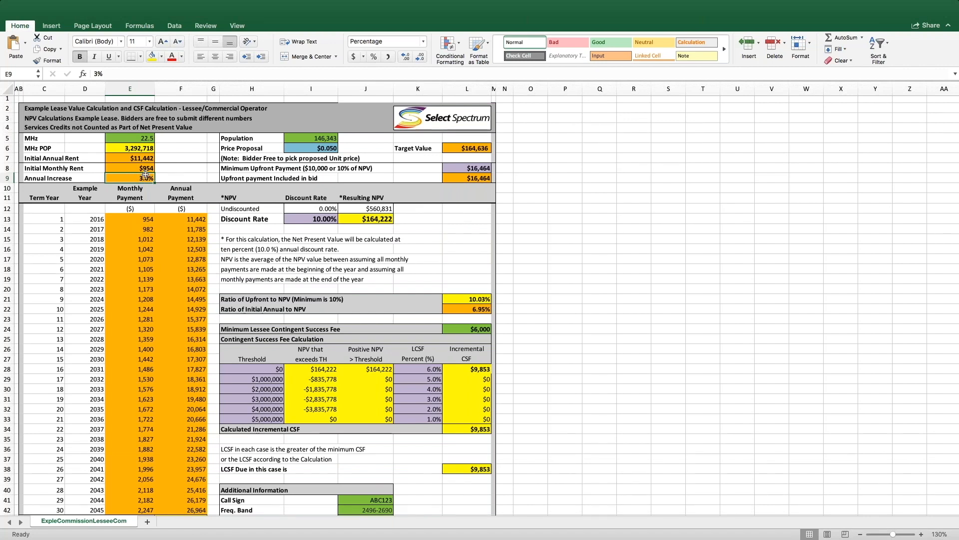
click(314, 151)
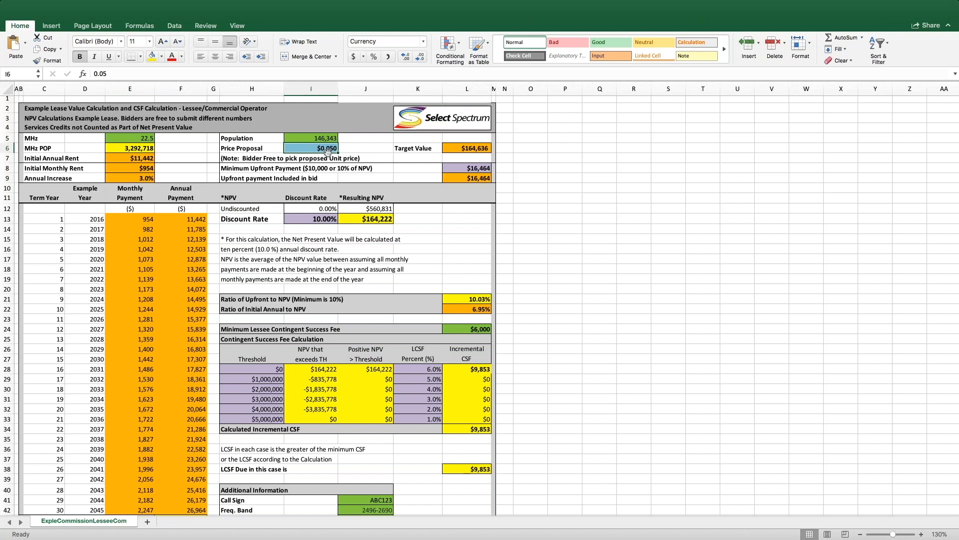
Set the Upfront payment Included in bid to $20,000 in the lease value calculation
scroll(278, 249, right, 1)
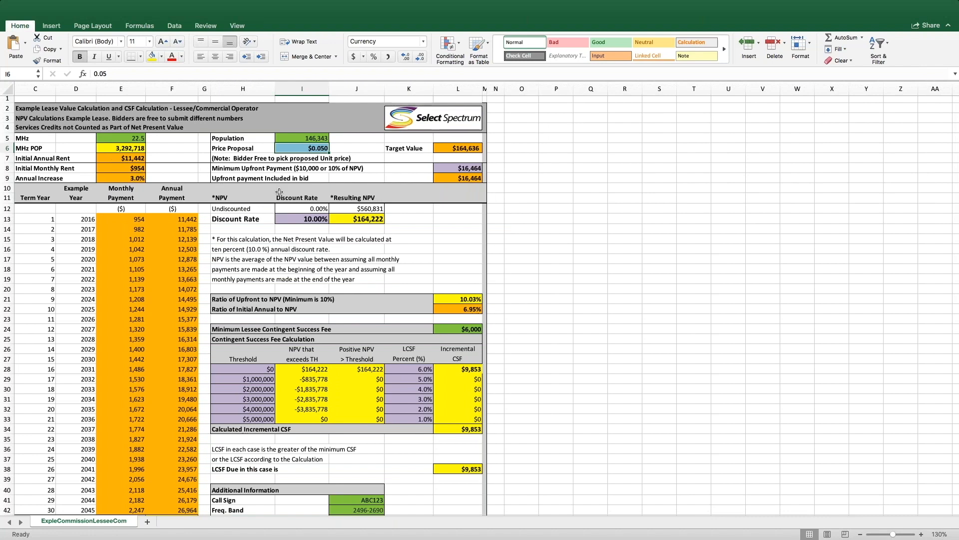
click(465, 180)
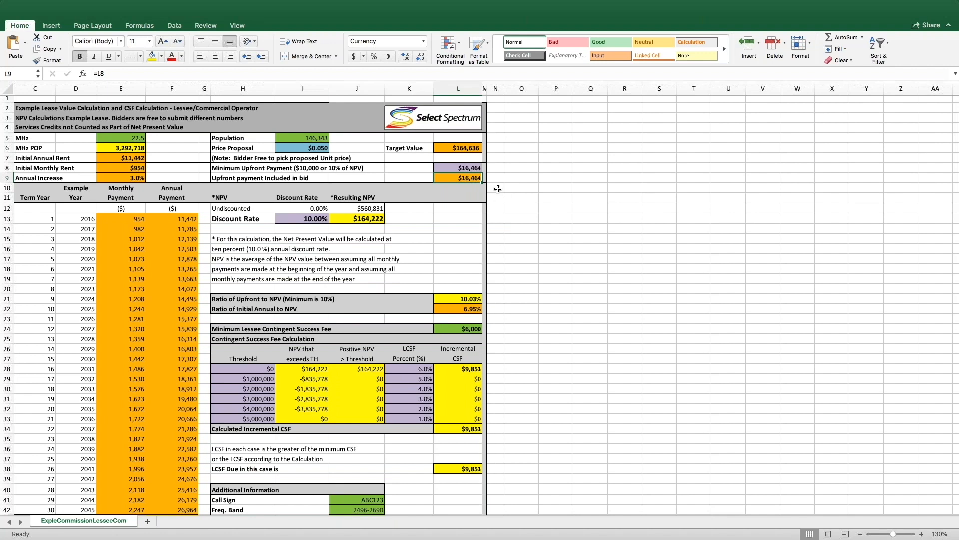
text(20000)
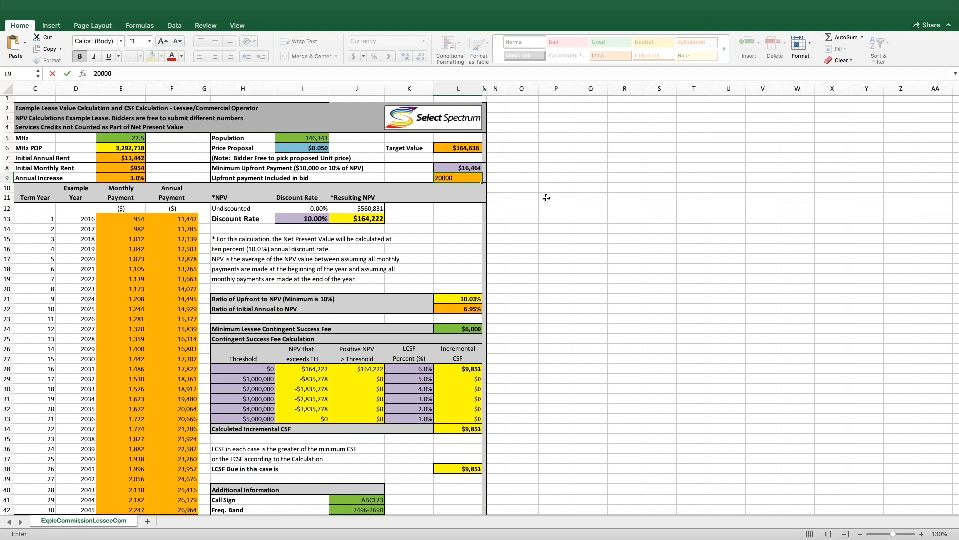
click(424, 218)
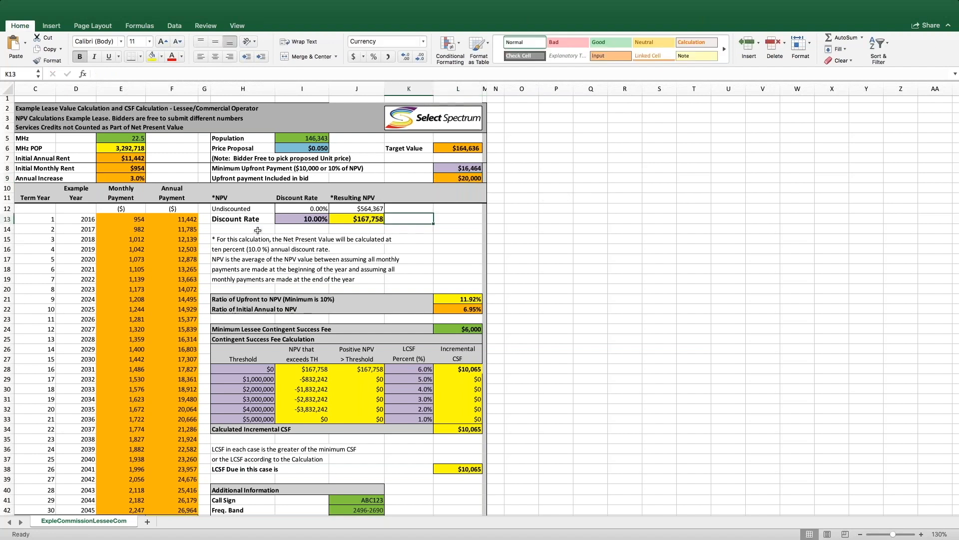
Set the Annual Increase to 2.5% and the Initial Monthly Rent to $1,000
click(140, 178)
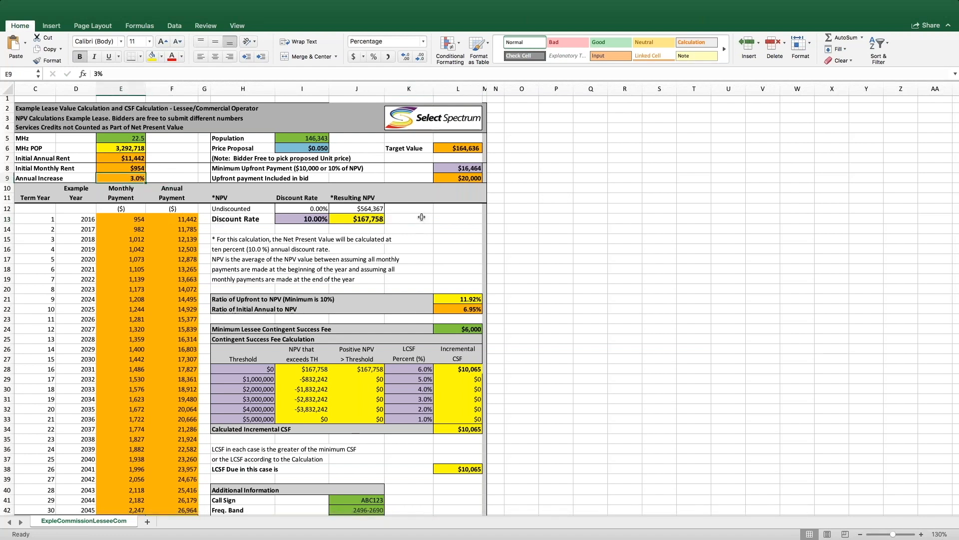
text(2.5)
click(82, 238)
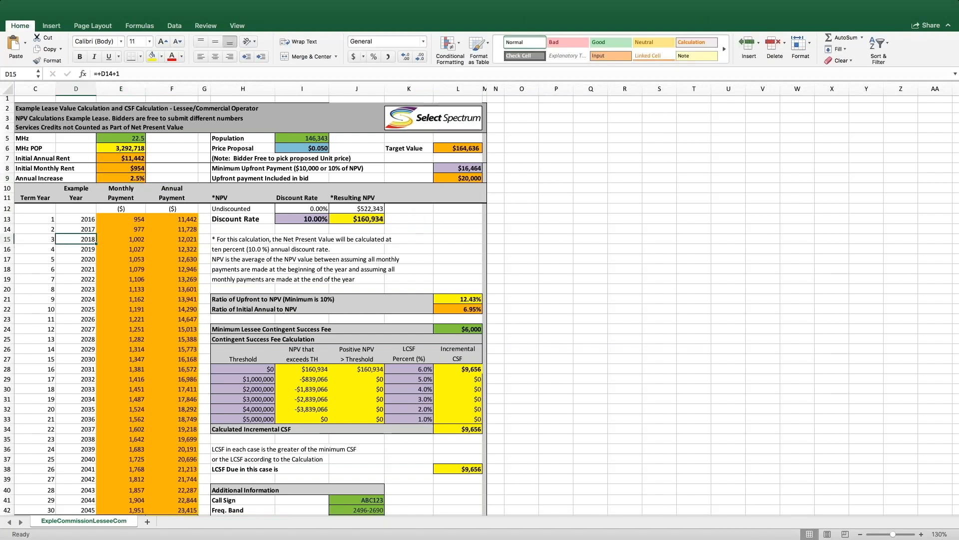
click(135, 168)
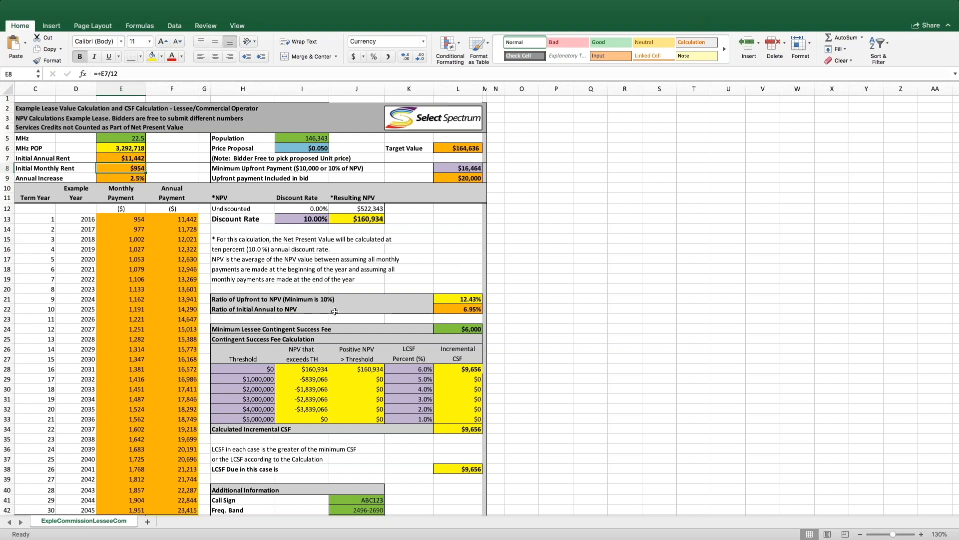
text(1000)
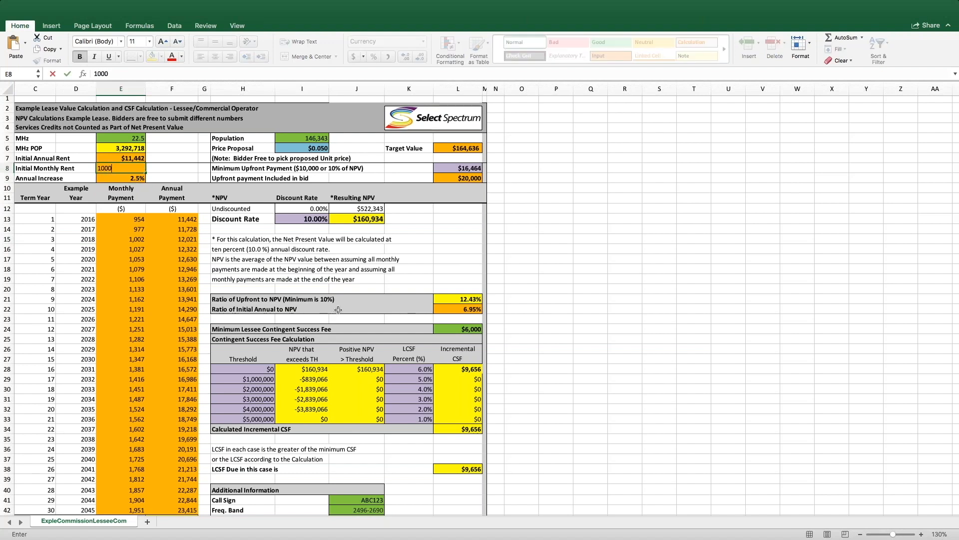
click(205, 309)
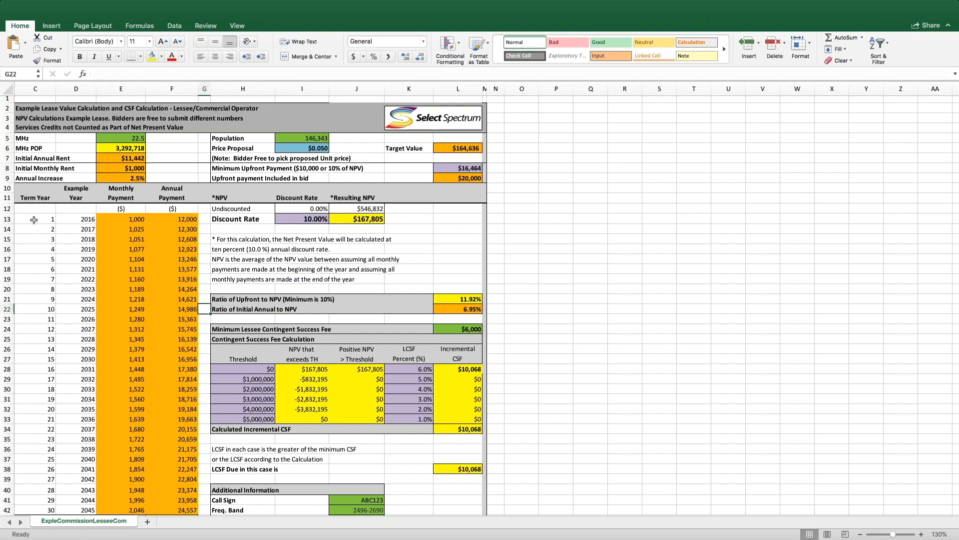
Examine the first-year monthly payment, the Initial Annual Rent formula, the sheet's totals and notes, and the upfront payment
click(132, 220)
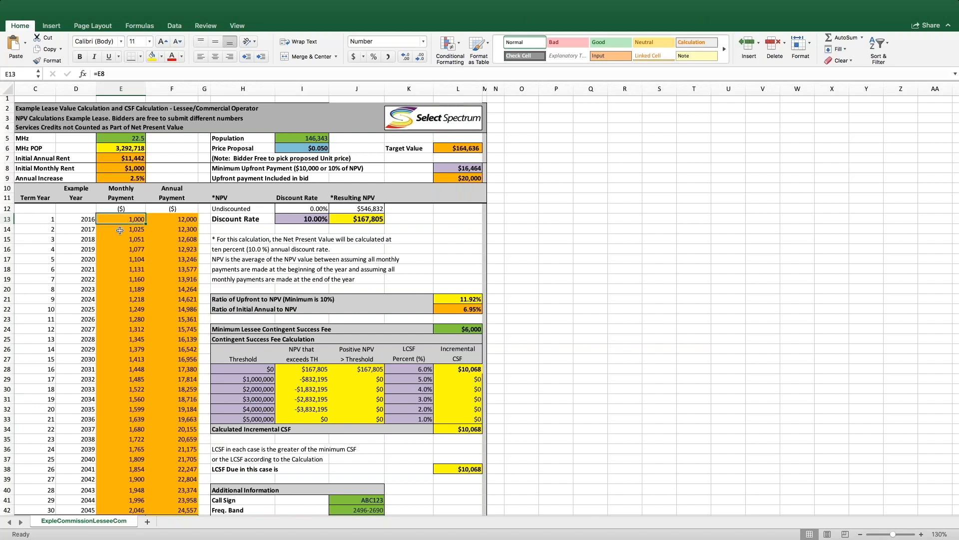
click(131, 161)
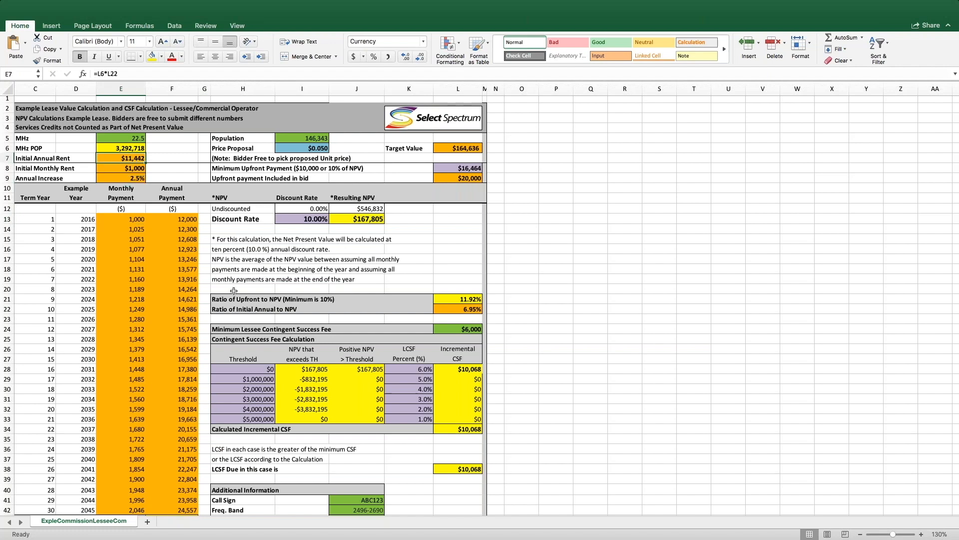
scroll(234, 291, down, 5)
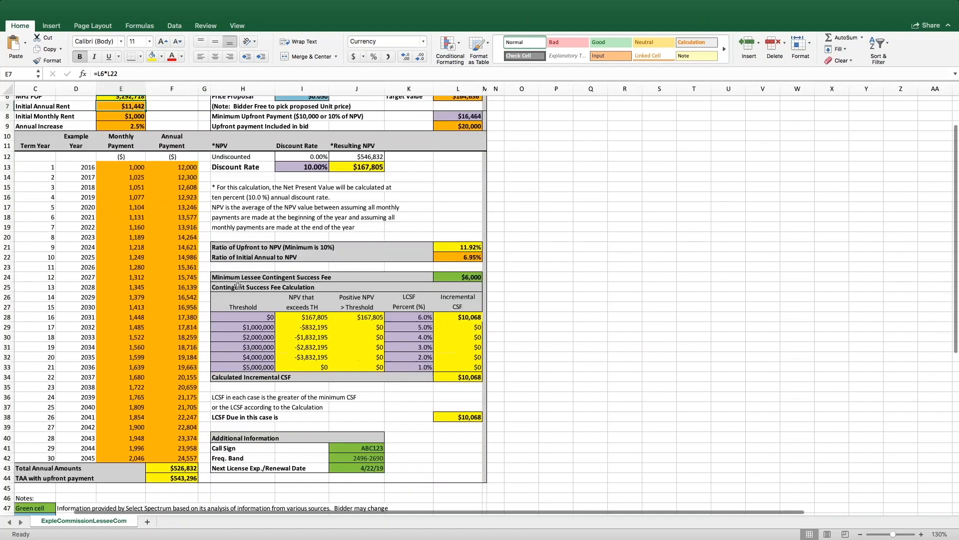
scroll(238, 285, down, 7)
scroll(299, 275, up, 12)
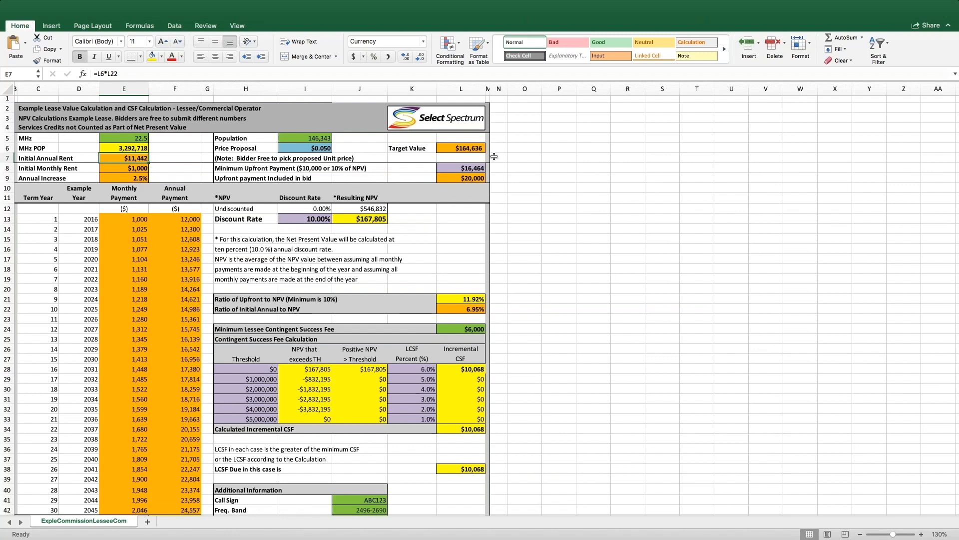
click(467, 178)
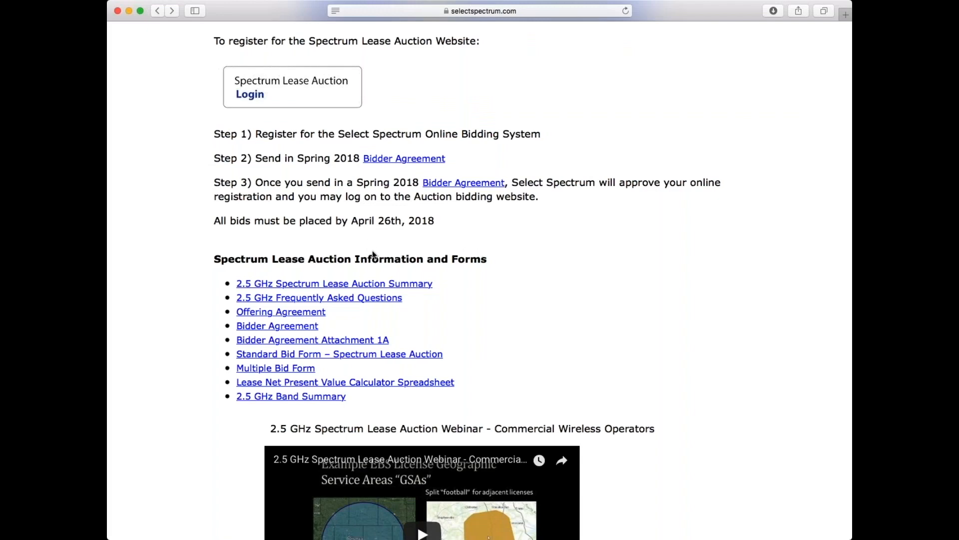
Switch back to the browser and download the bid application through the Spectrum Lease Auction site's Place a Bid option
scroll(372, 249, up, 3)
scroll(372, 255, up, 15)
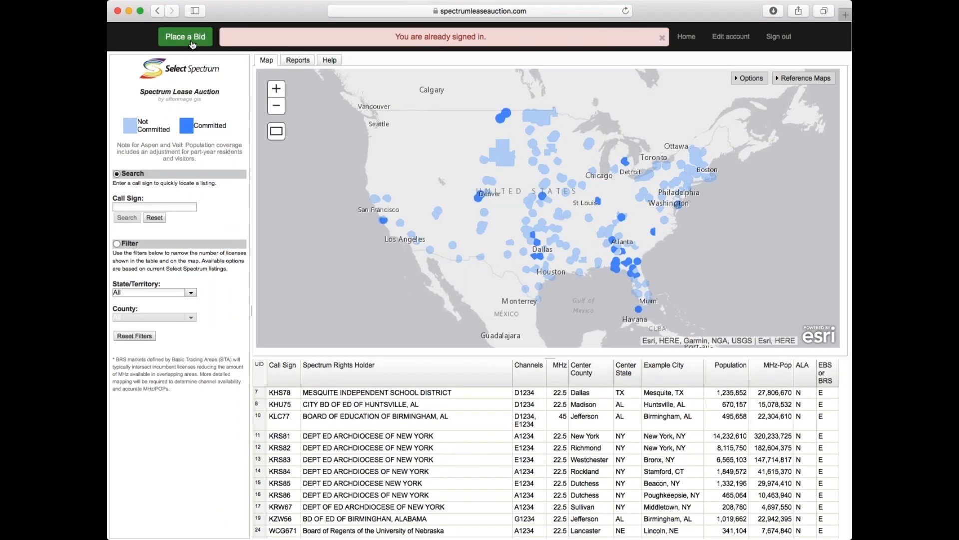
click(195, 43)
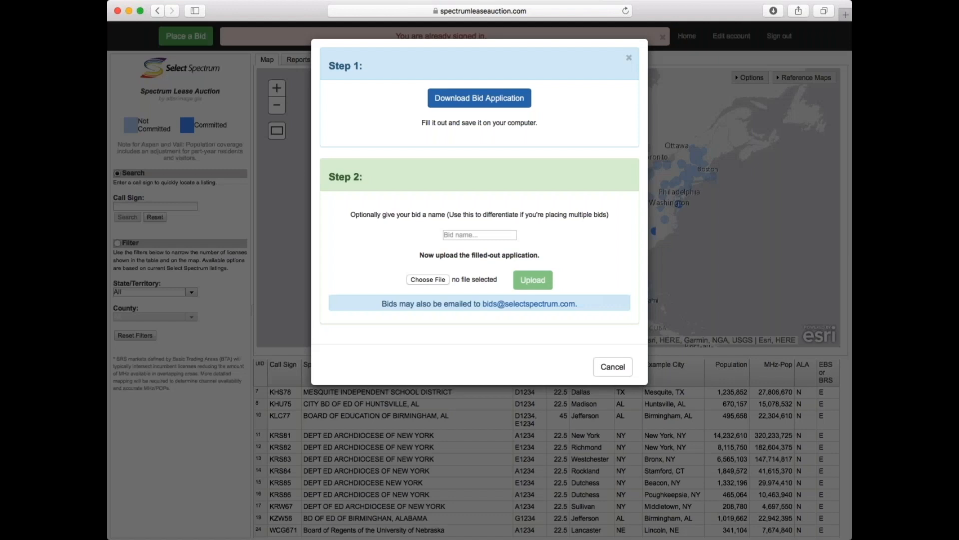
click(496, 107)
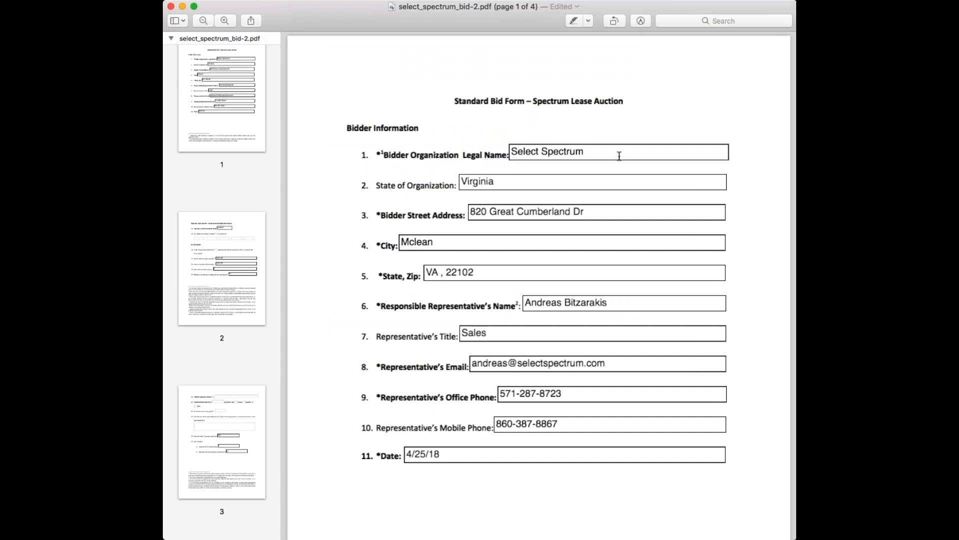
Review the Standard Bid Form's bidder information and the target spectrum rights section with its call sign fields
click(489, 182)
scroll(562, 314, down, 3)
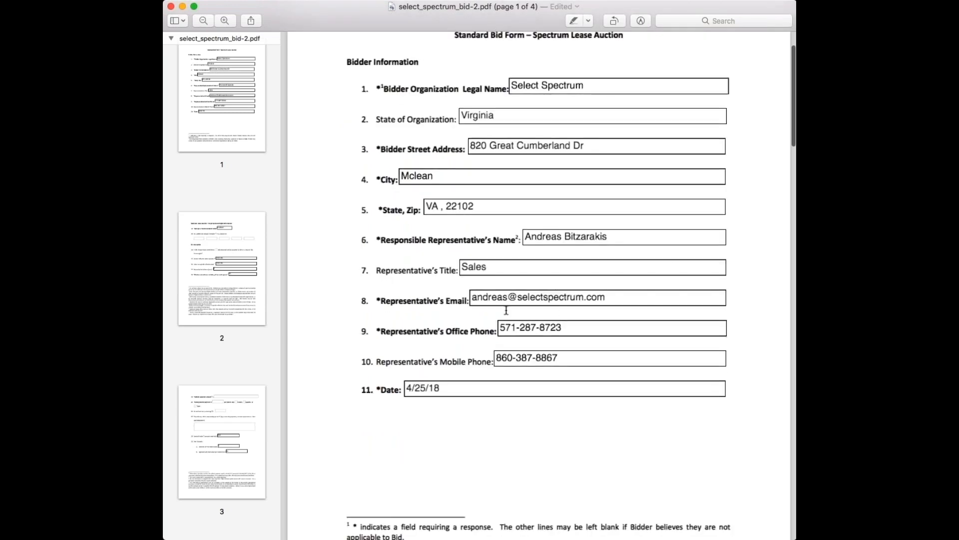
scroll(562, 315, down, 1)
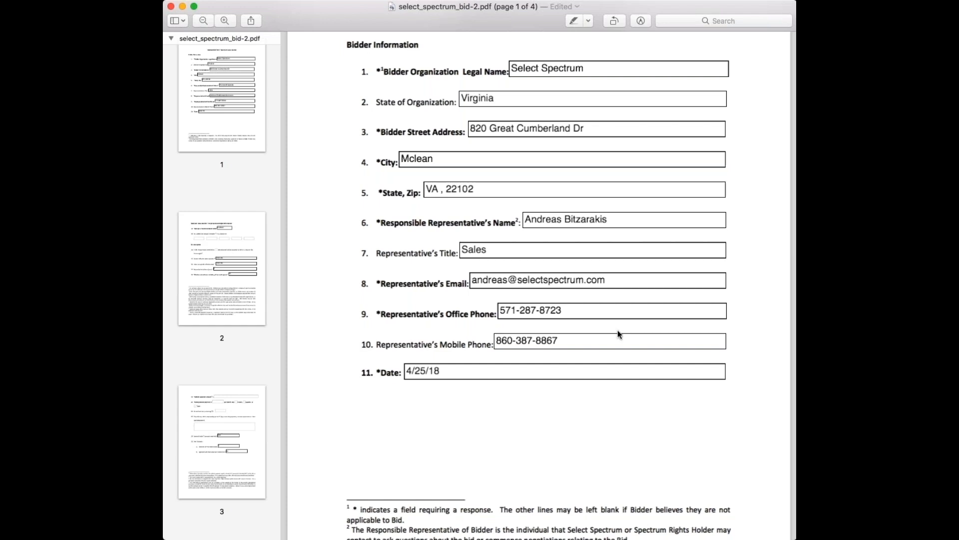
scroll(505, 437, down, 2)
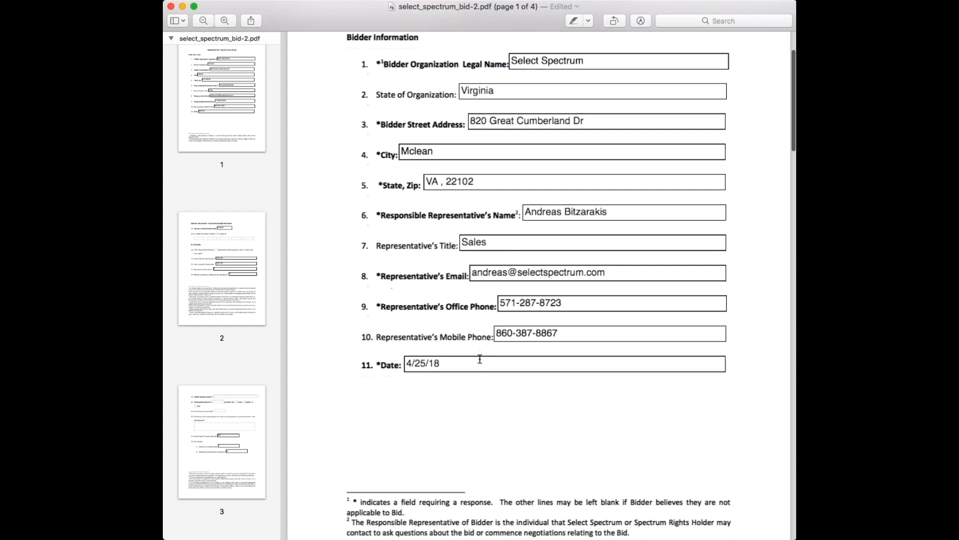
scroll(505, 439, down, 15)
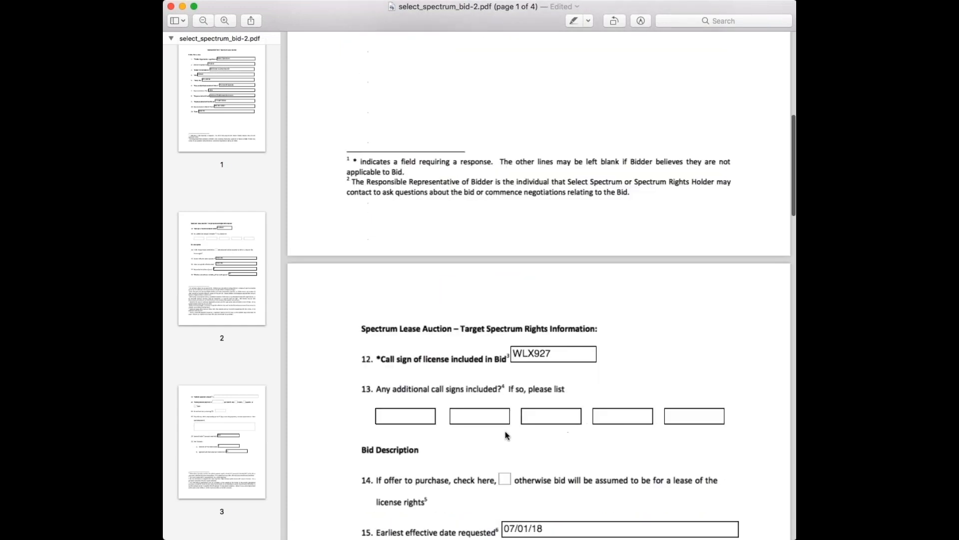
scroll(522, 450, down, 2)
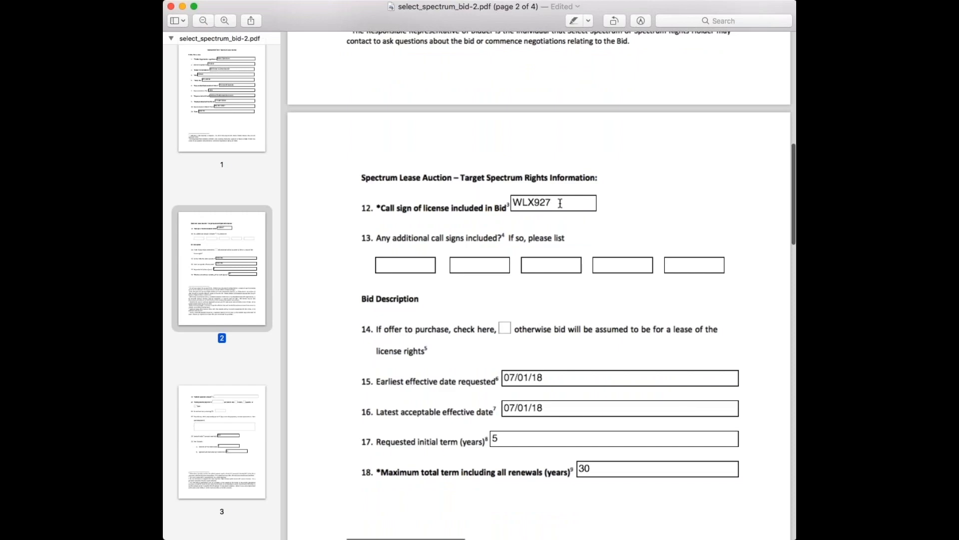
scroll(475, 292, down, 3)
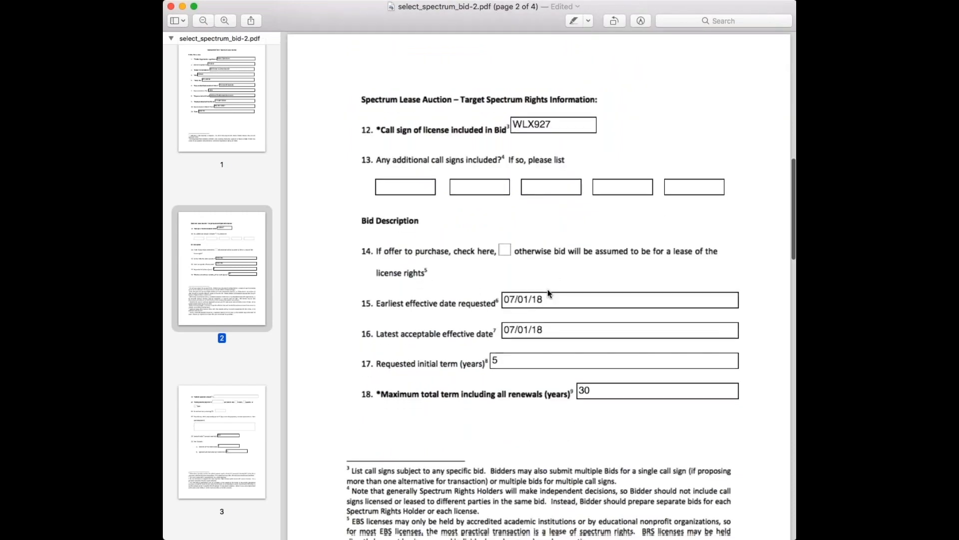
Change the bid form's latest acceptable effective date to 07/01/19
scroll(549, 293, down, 1)
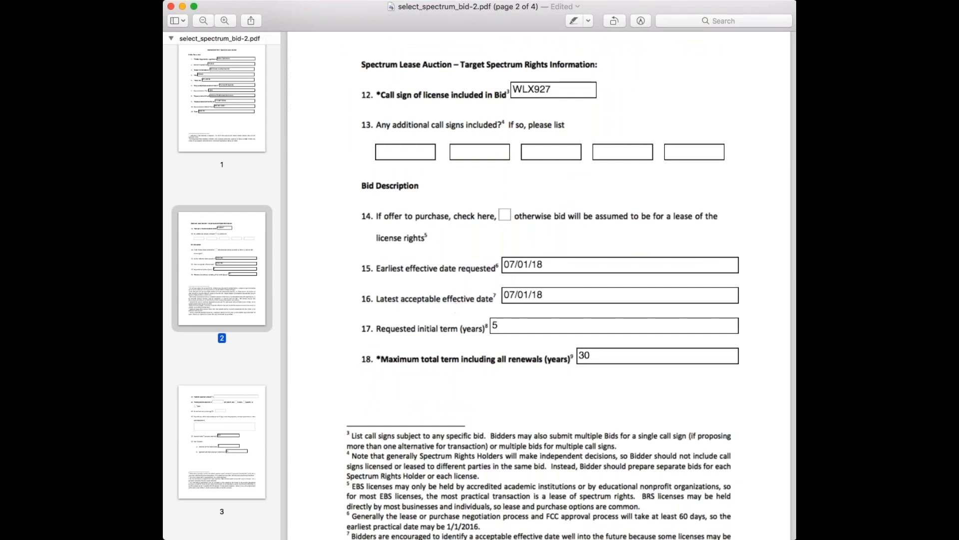
click(554, 294)
click(554, 295)
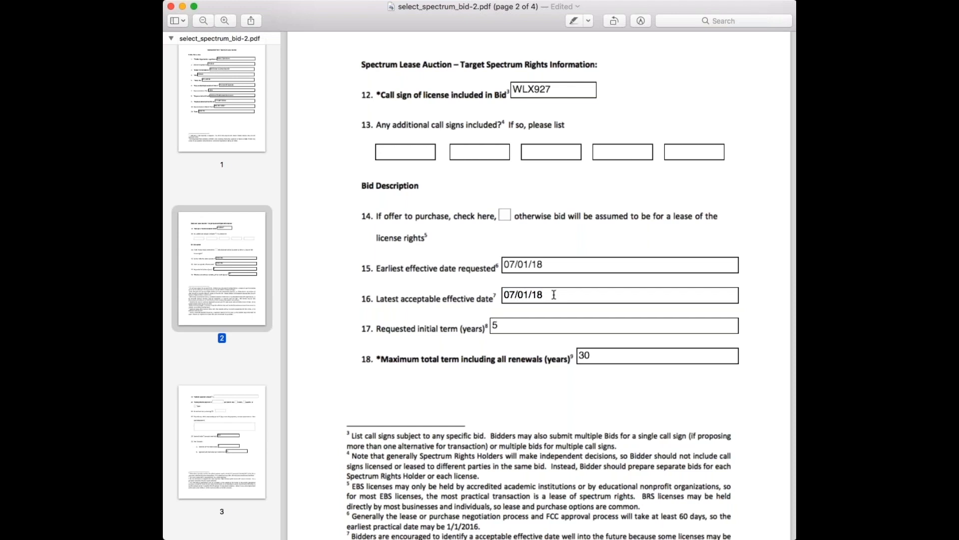
key(BackSpace)
text(9)
click(405, 289)
Review the requested initial term and maximum total term fields of the bid description along with their footnotes
scroll(480, 338, down, 3)
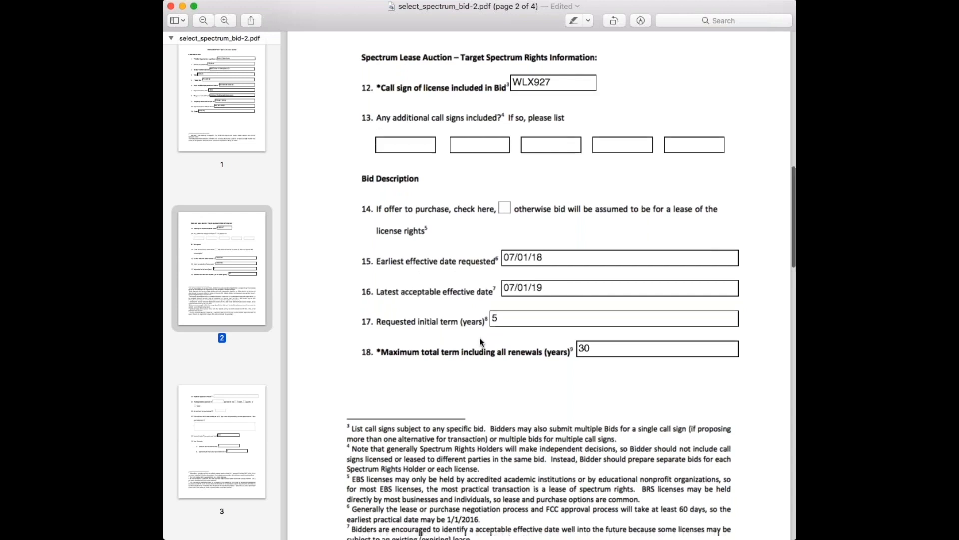
scroll(480, 339, down, 2)
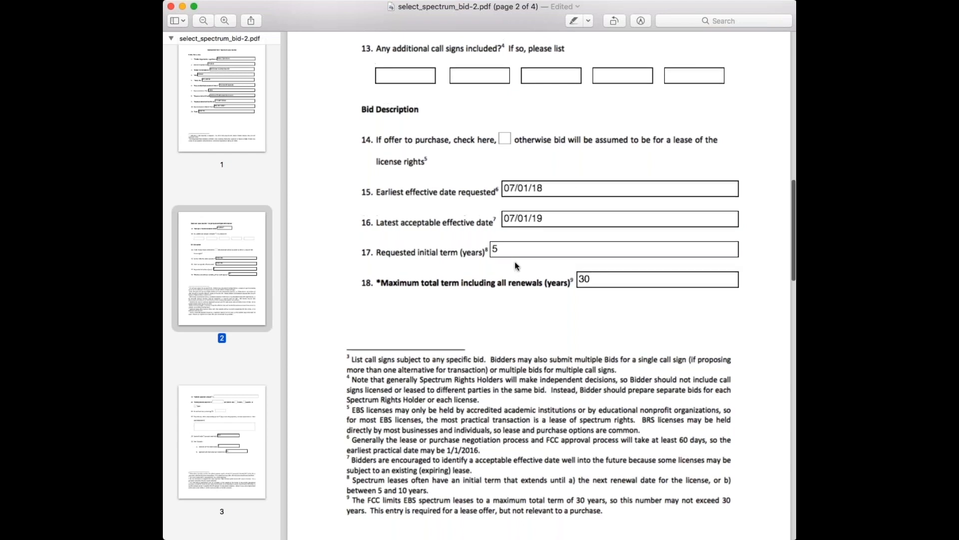
scroll(479, 253, down, 1)
scroll(479, 253, up, 1)
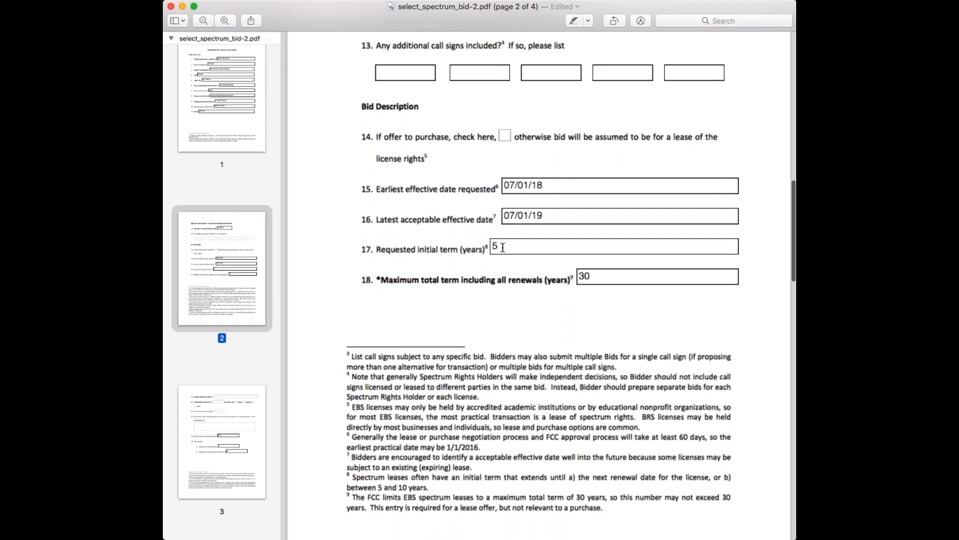
scroll(461, 297, down, 5)
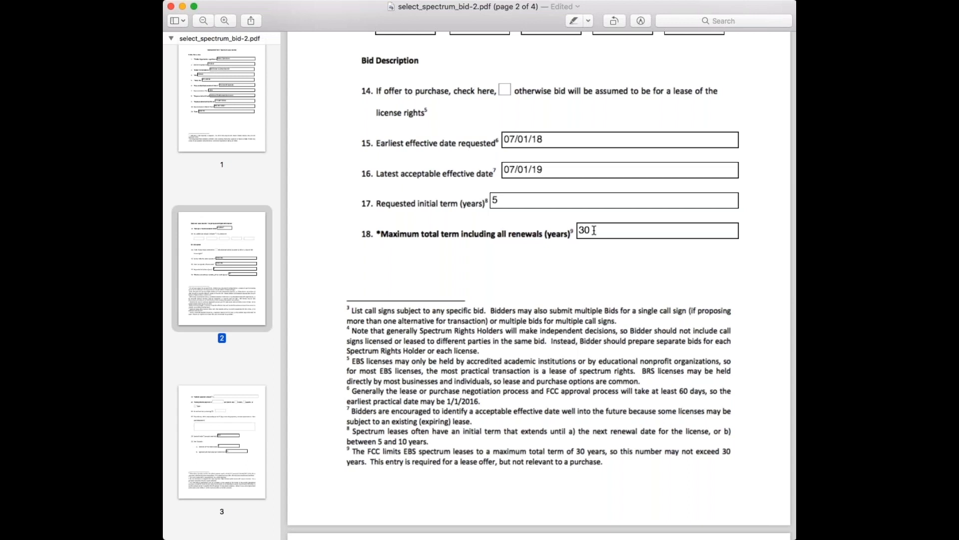
Enter 20,000 as the upfront payment amount in the bid form
click(549, 301)
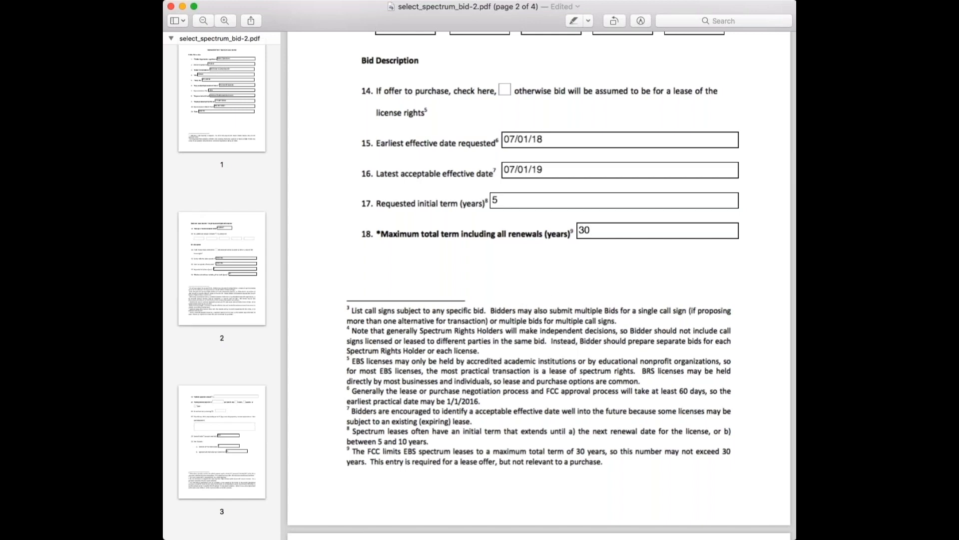
scroll(468, 333, down, 10)
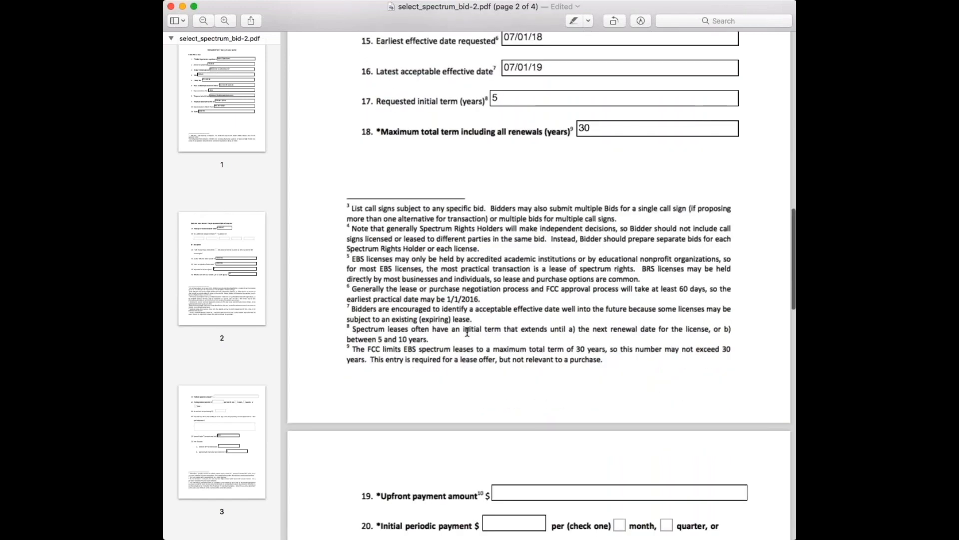
scroll(467, 332, down, 3)
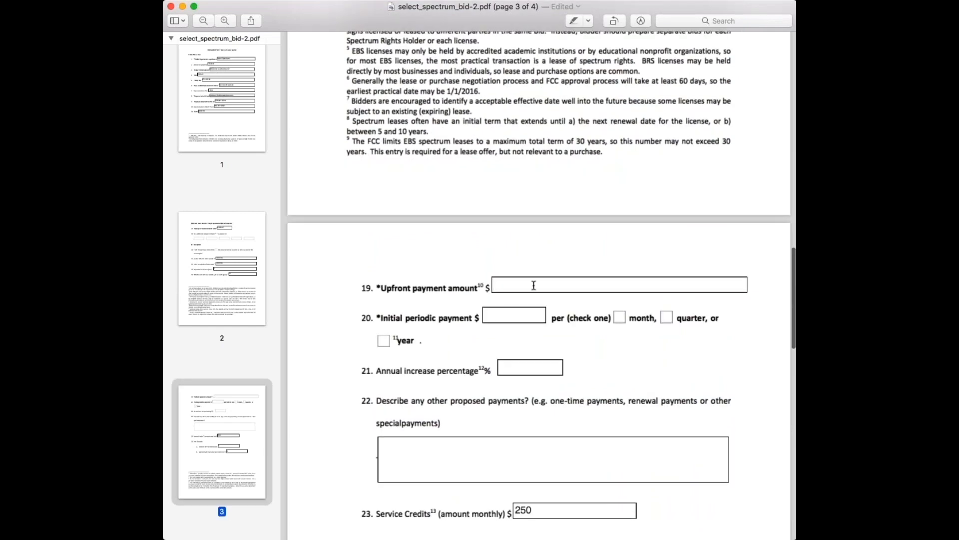
text(20,000)
Set the initial periodic payment to 1000 per month and the annual increase percentage to 2.5
click(503, 313)
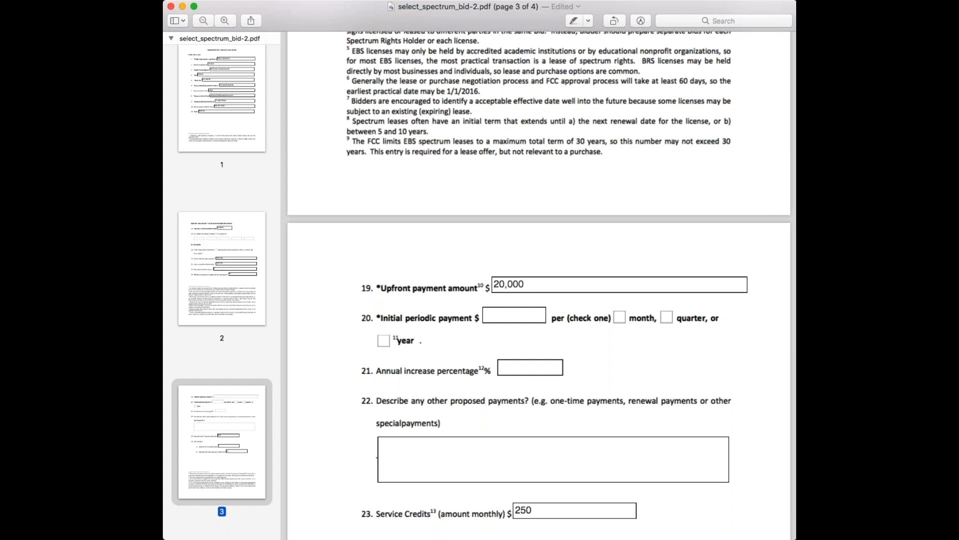
text(1000)
click(619, 319)
scroll(499, 352, down, 5)
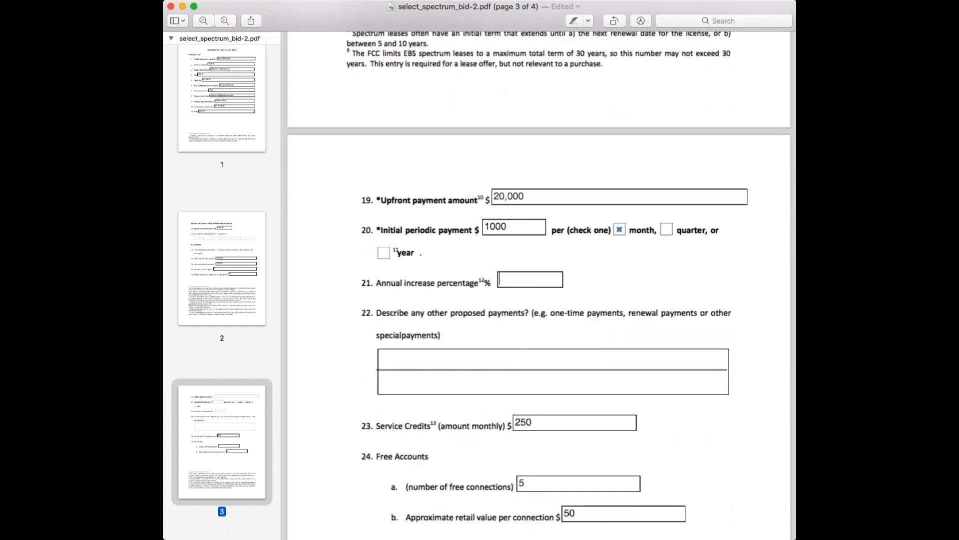
text(2.5)
Review the bid form's service credits, free accounts, footnotes, and fields for other compensation, bidder requirements and additional information
scroll(457, 242, down, 5)
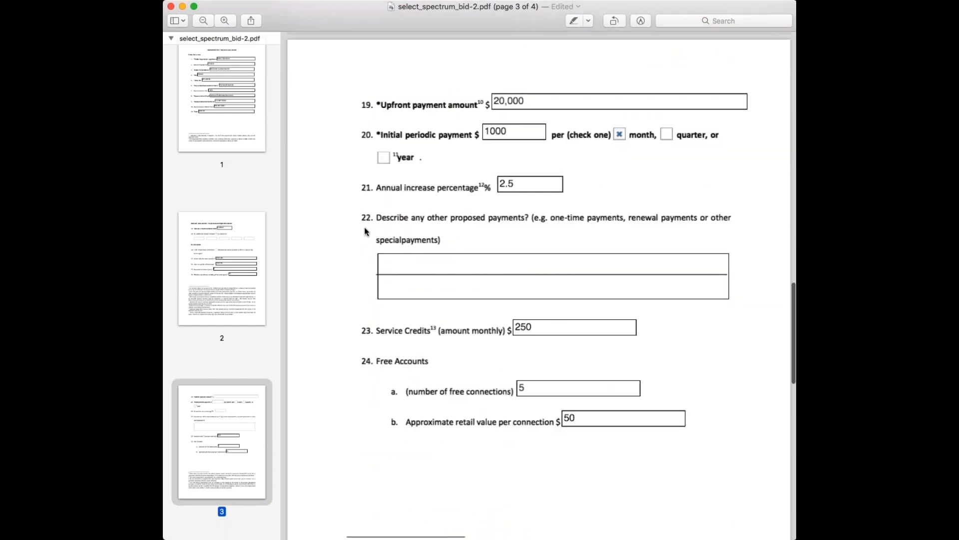
scroll(401, 237, down, 3)
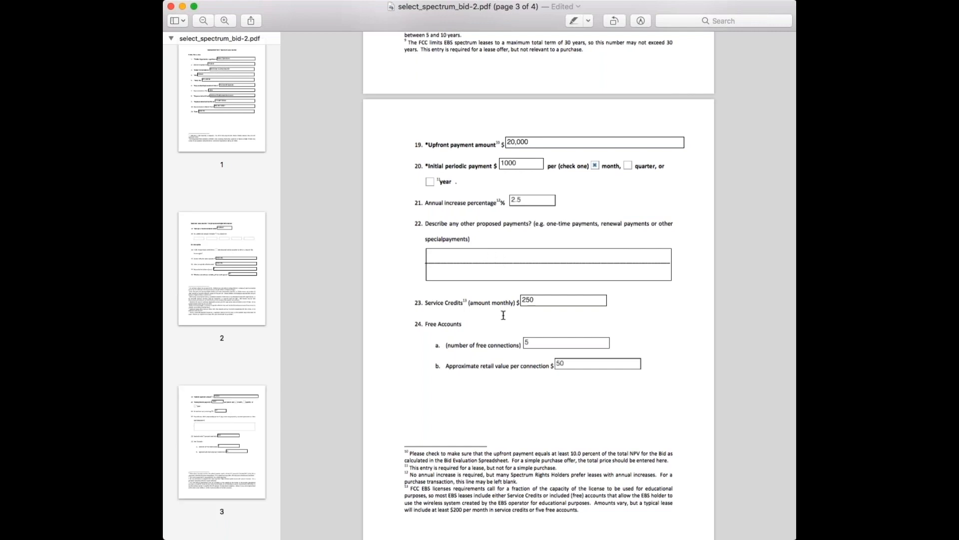
scroll(503, 315, down, 3)
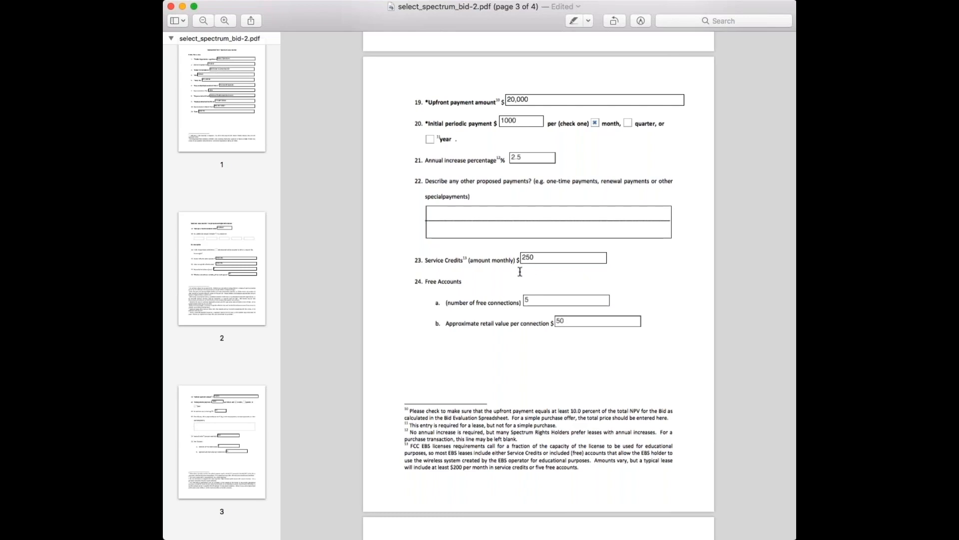
scroll(505, 382, down, 5)
scroll(503, 382, down, 6)
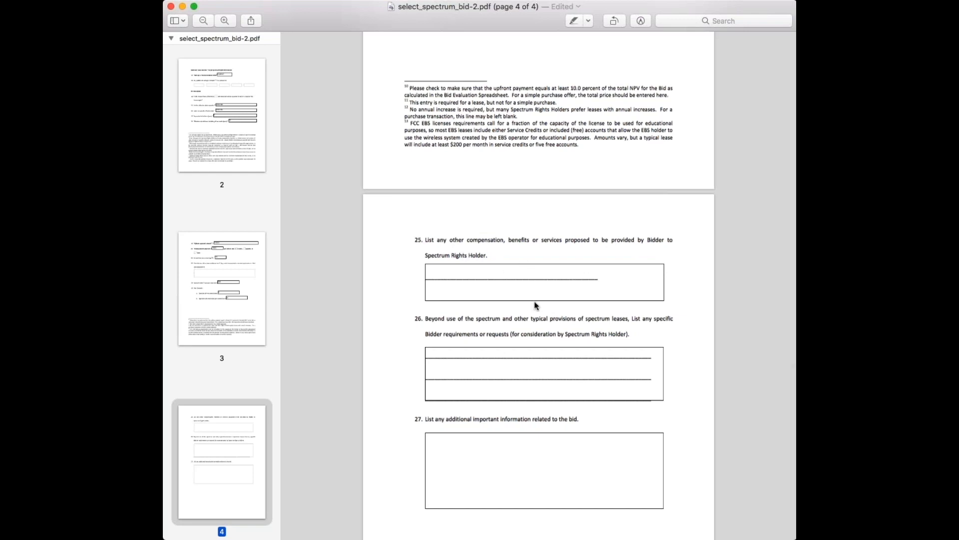
scroll(517, 307, down, 1)
scroll(517, 307, down, 5)
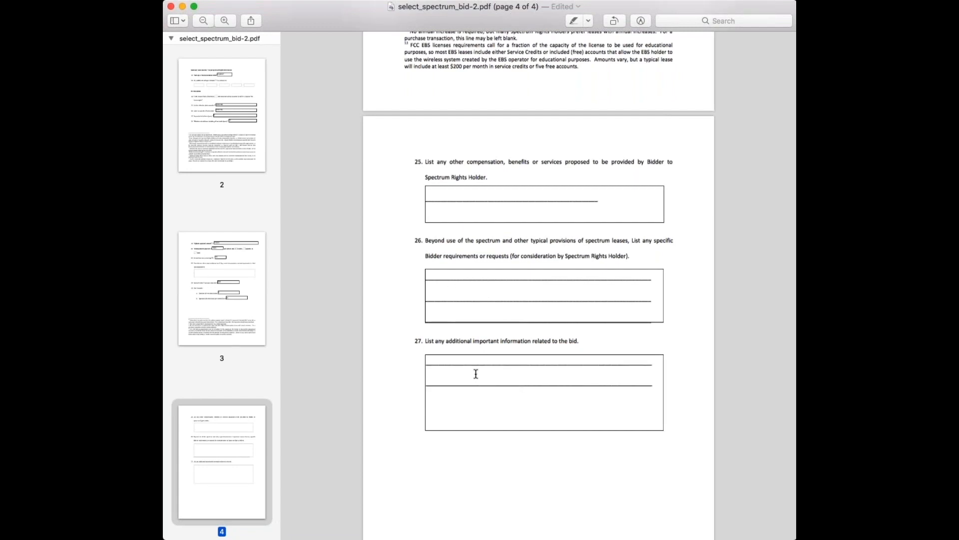
scroll(396, 364, down, 2)
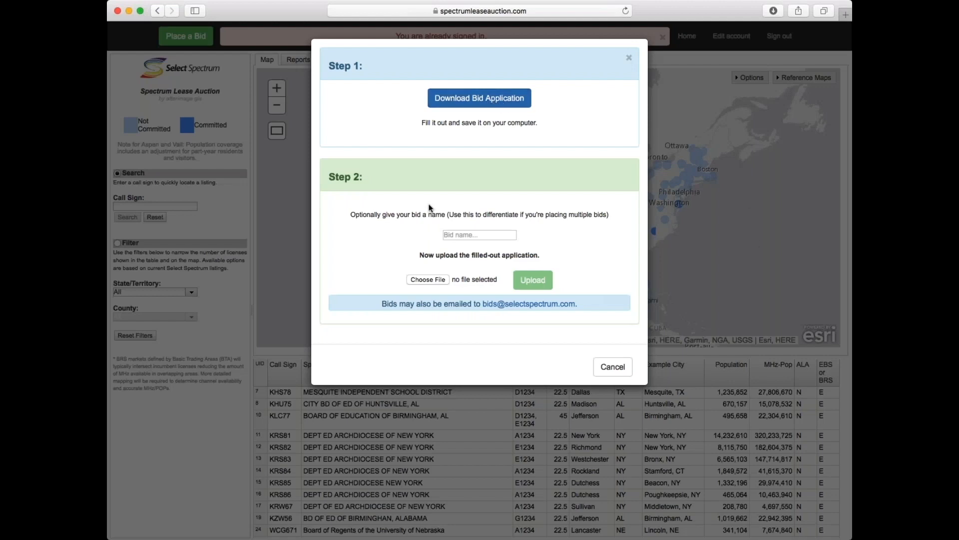
In the browser, name the bid selectspectrum-wlx927 and choose the filled-out standard bid form PDF as the file
click(472, 236)
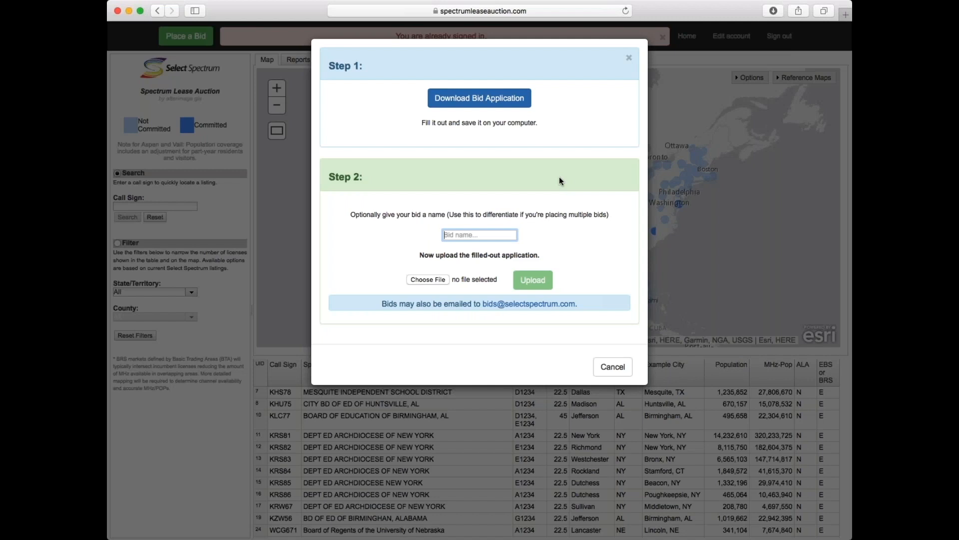
text(selectspectrum-wlx927)
click(432, 280)
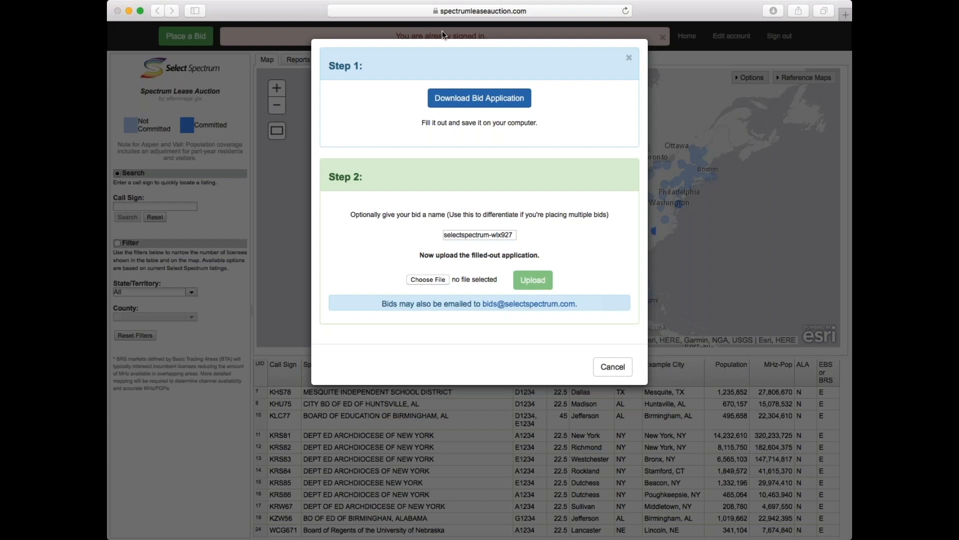
click(649, 259)
Upload the filled-out application to submit the bid as selectspectrum-wlx927
click(510, 234)
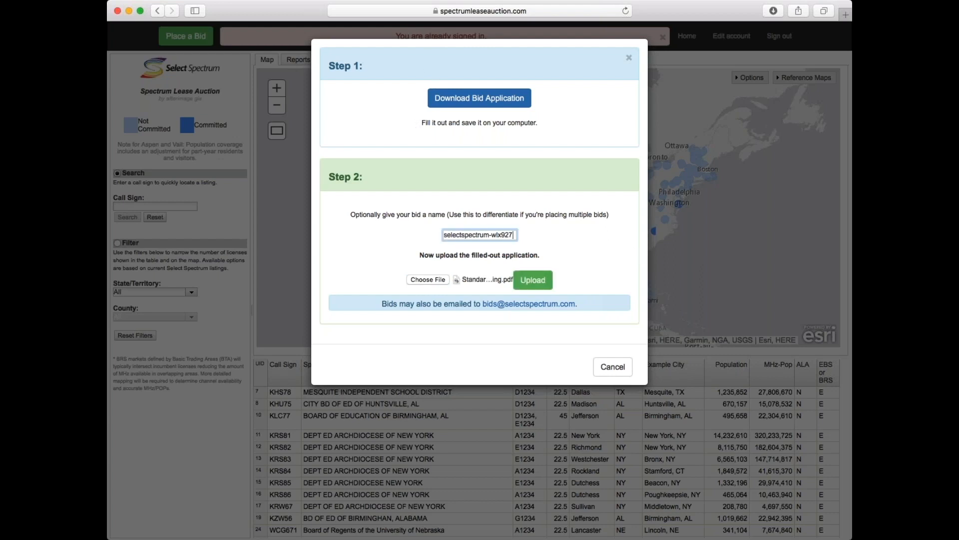
text(-test)
click(533, 280)
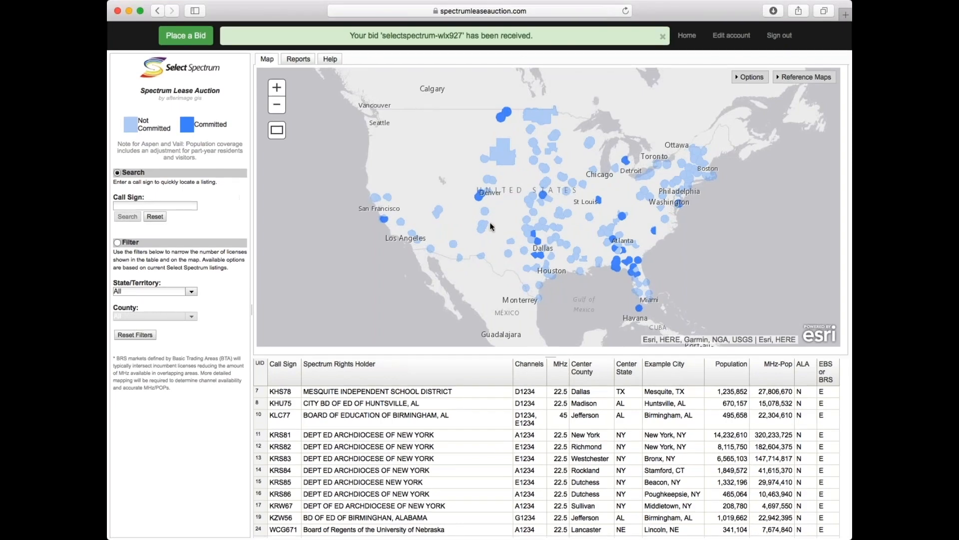
drag(515, 234, 518, 224)
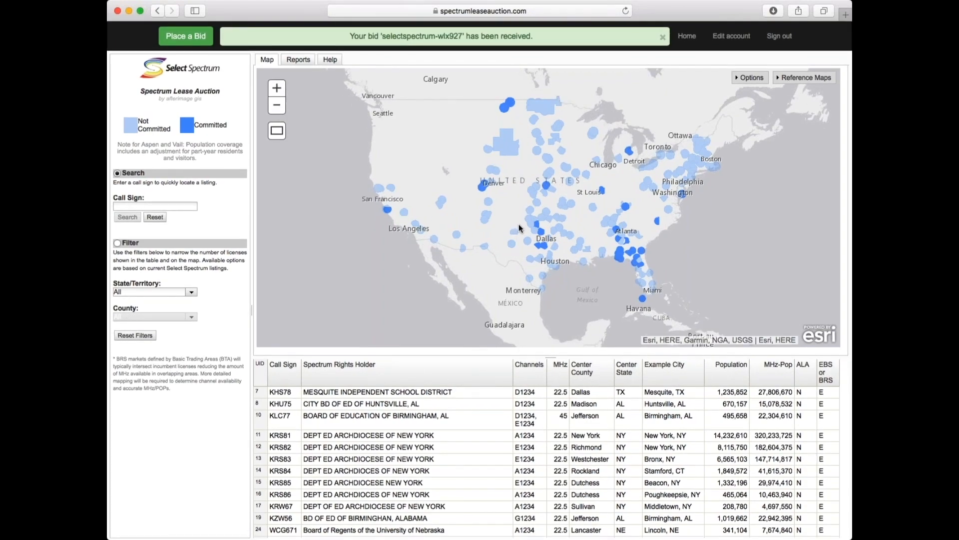